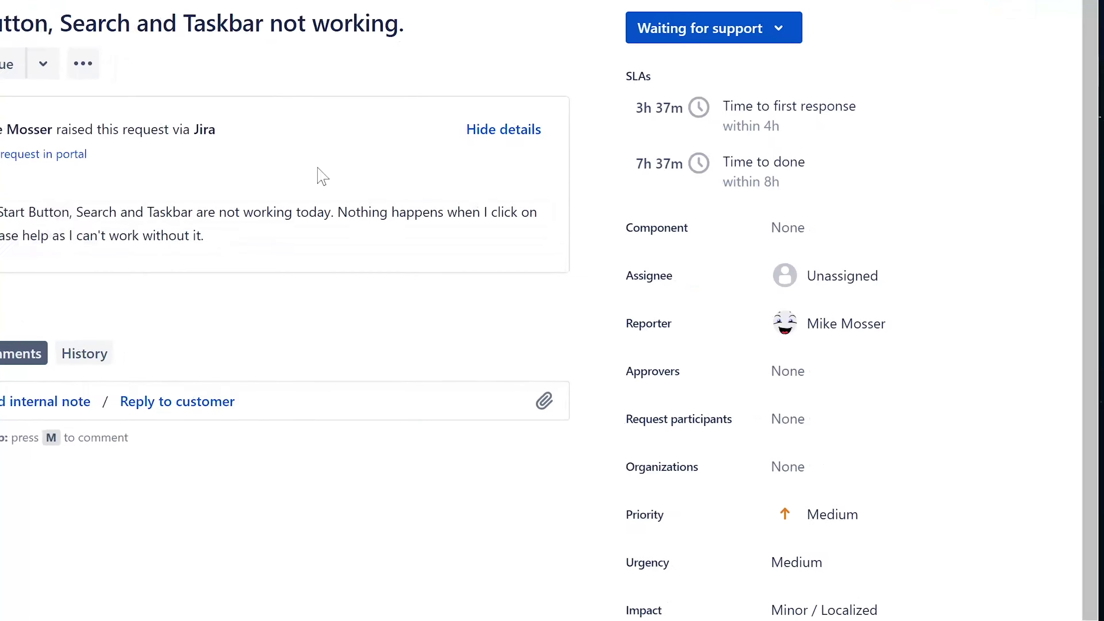
- Assign the ticket about the Start Button, Search and Taskbar not working to yourself
click(784, 275)
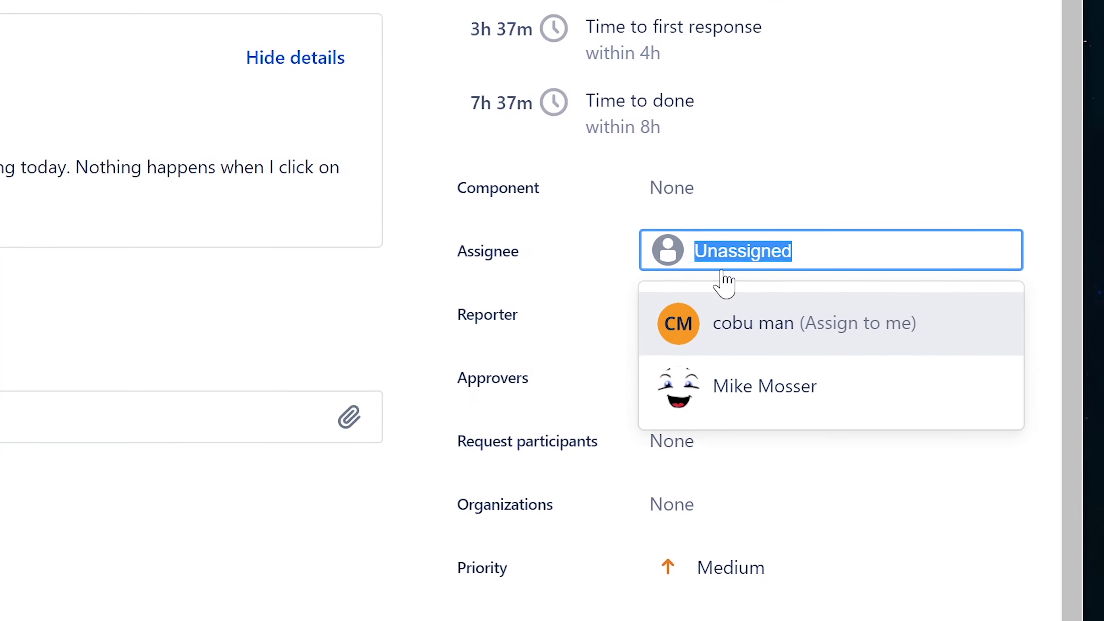
click(710, 333)
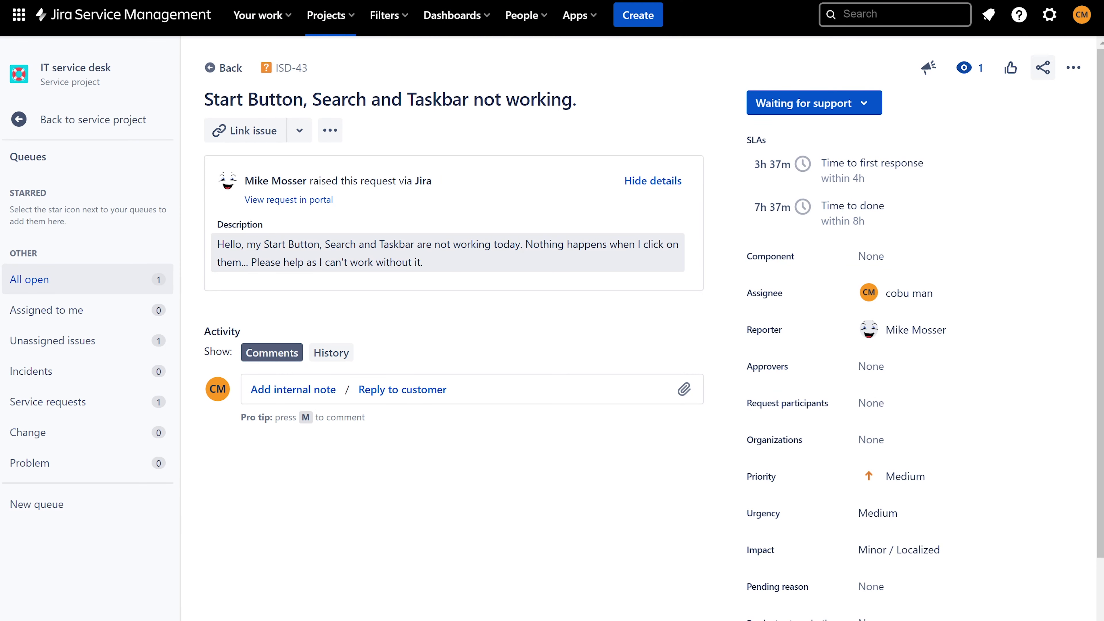
- Review the ticket's title, problem description and reporter to understand the reported fault
click(361, 250)
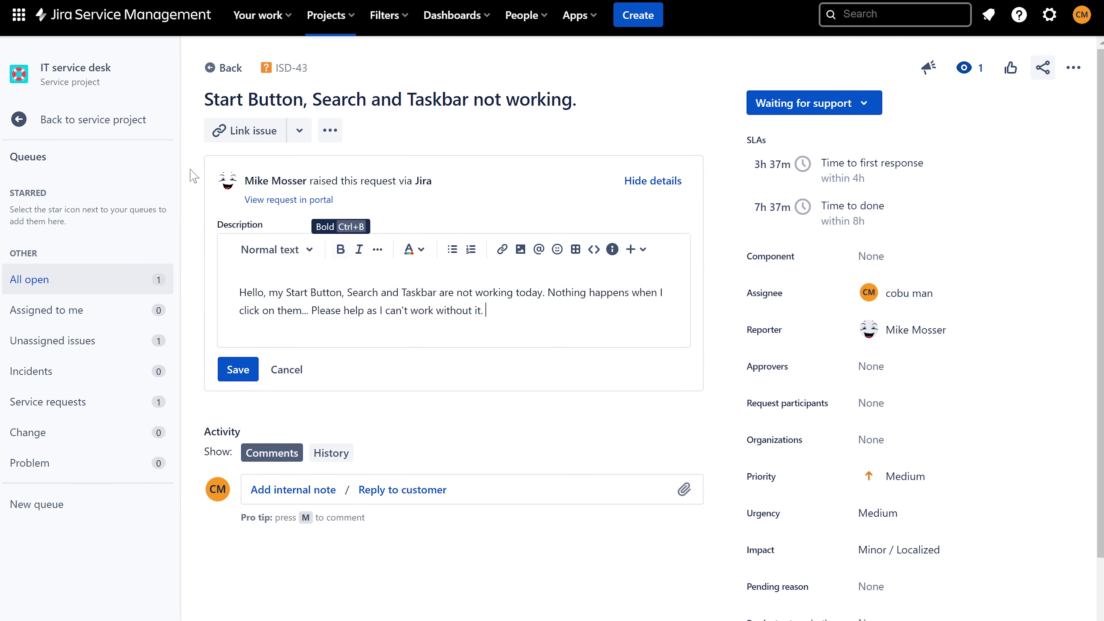
drag(170, 211, 277, 211)
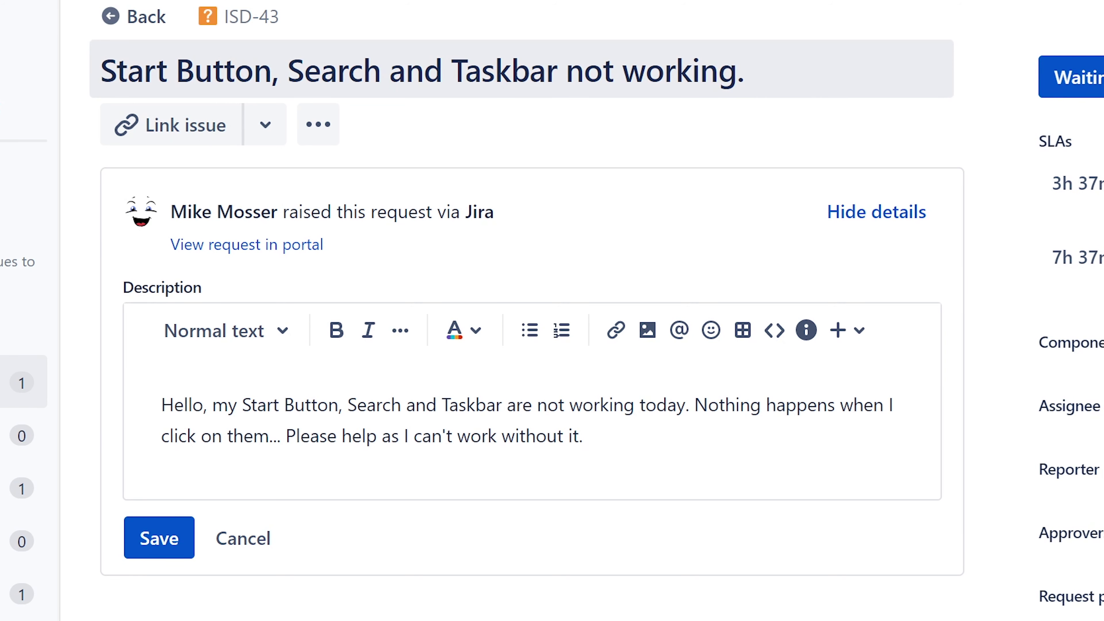
drag(100, 70, 574, 103)
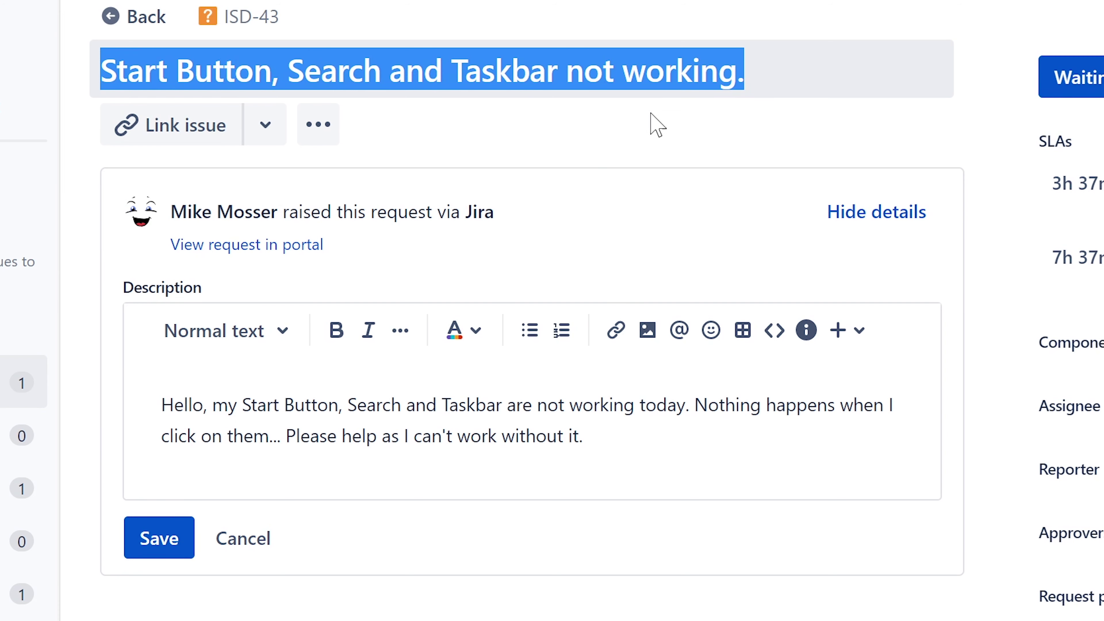
click(266, 403)
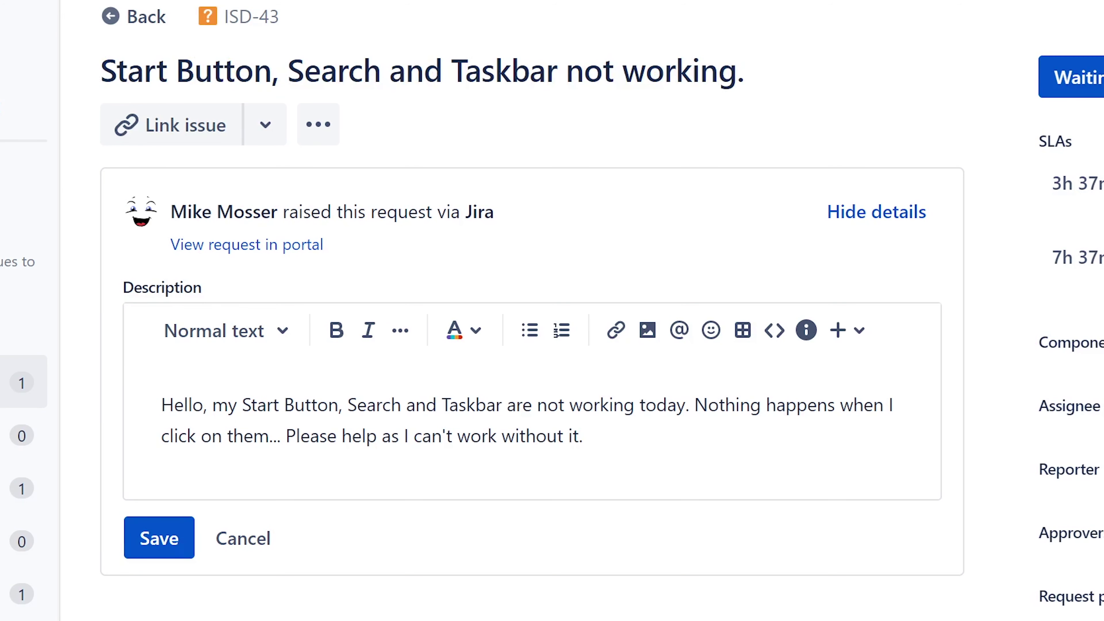
drag(162, 404, 685, 405)
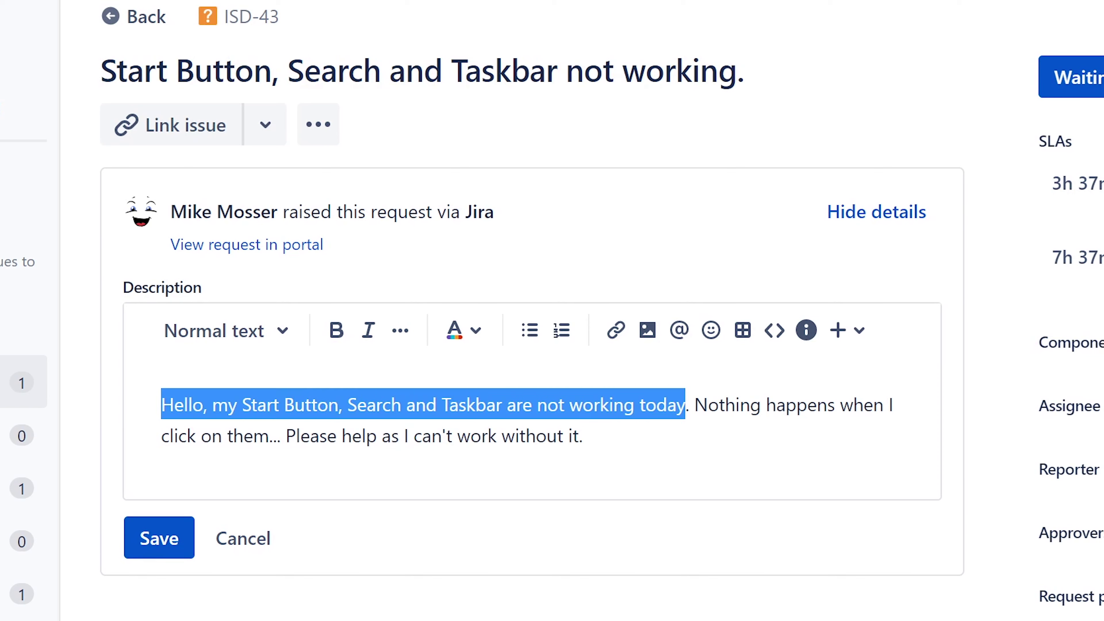
click(689, 404)
drag(689, 404, 587, 436)
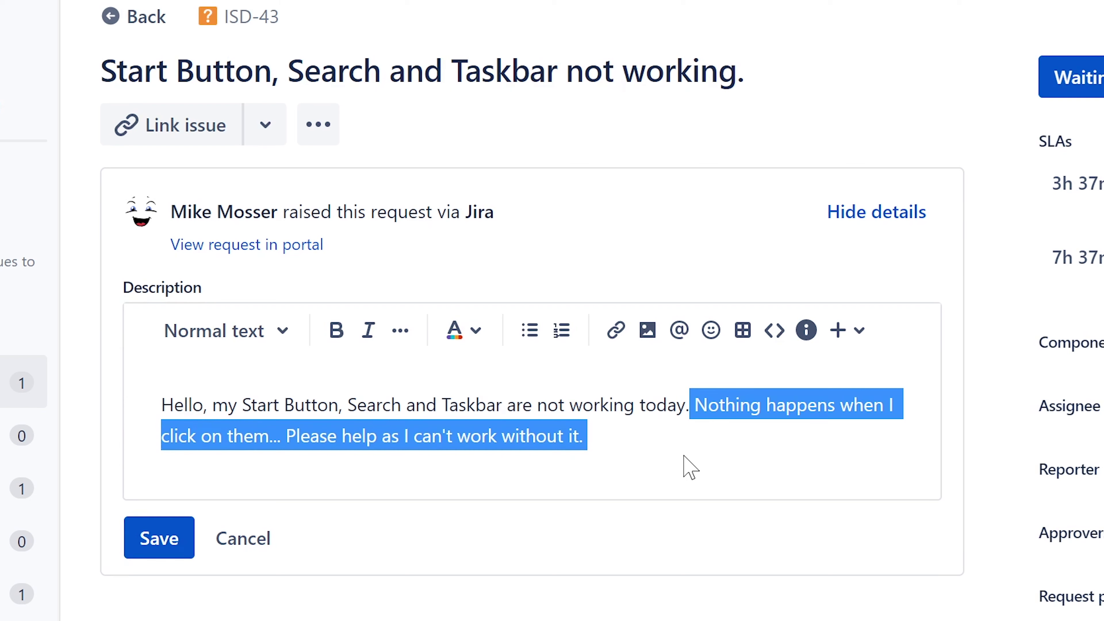
click(690, 467)
key(Left)
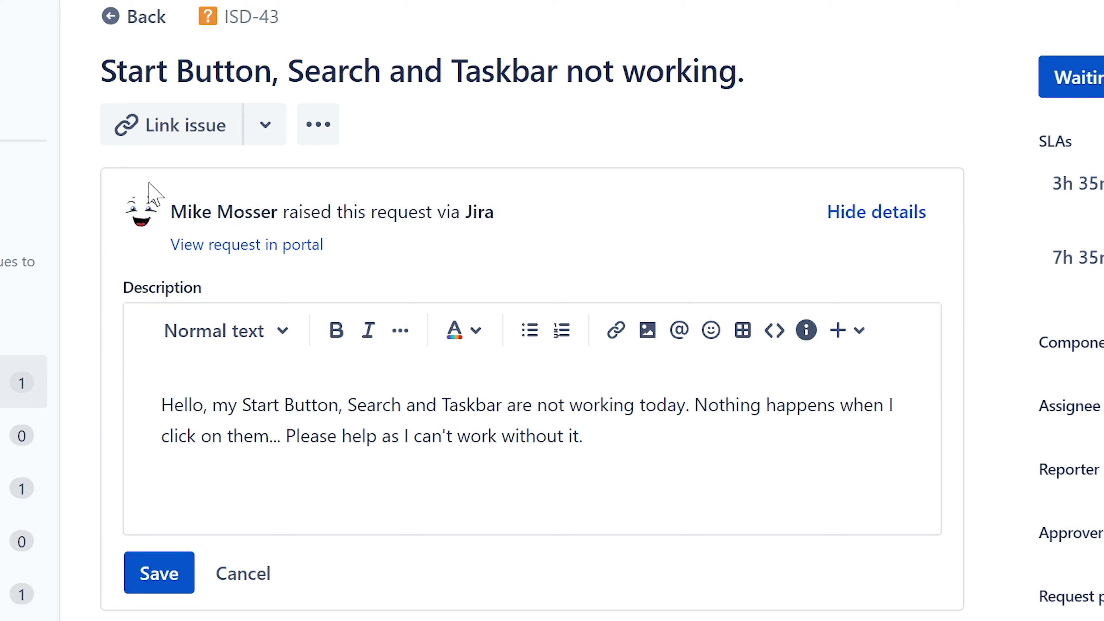
drag(171, 211, 277, 212)
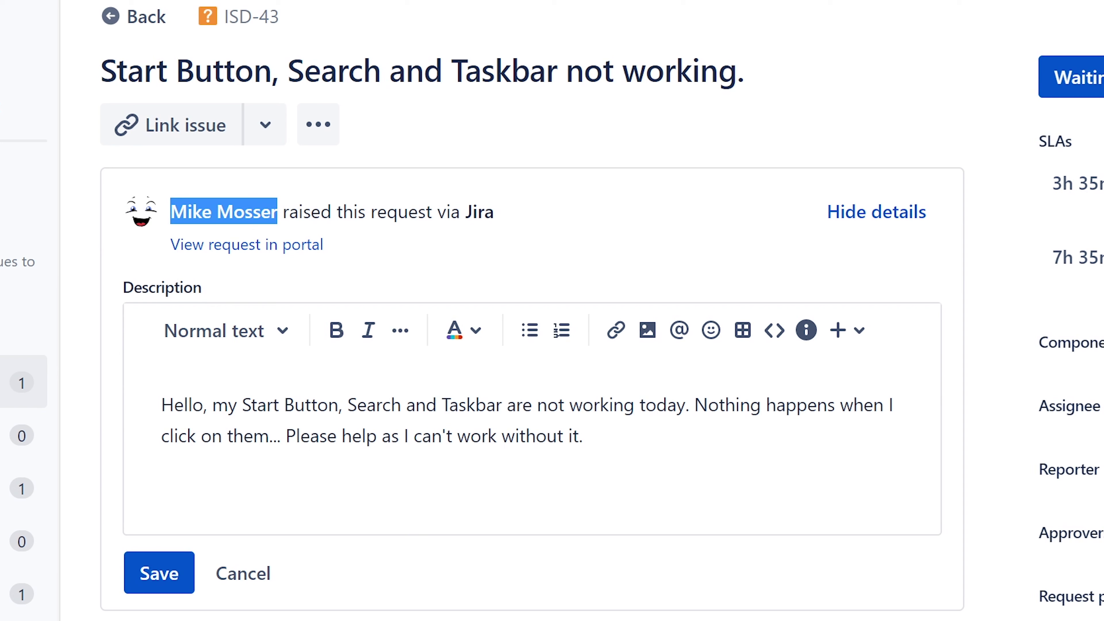
click(278, 213)
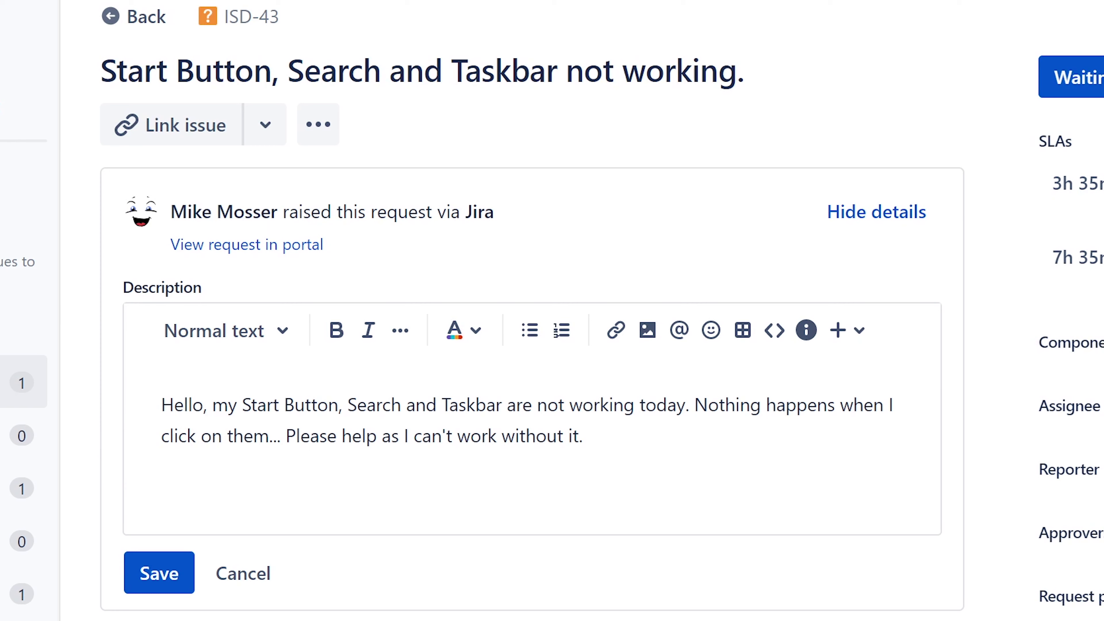
drag(171, 212, 278, 212)
click(278, 213)
drag(278, 213, 170, 213)
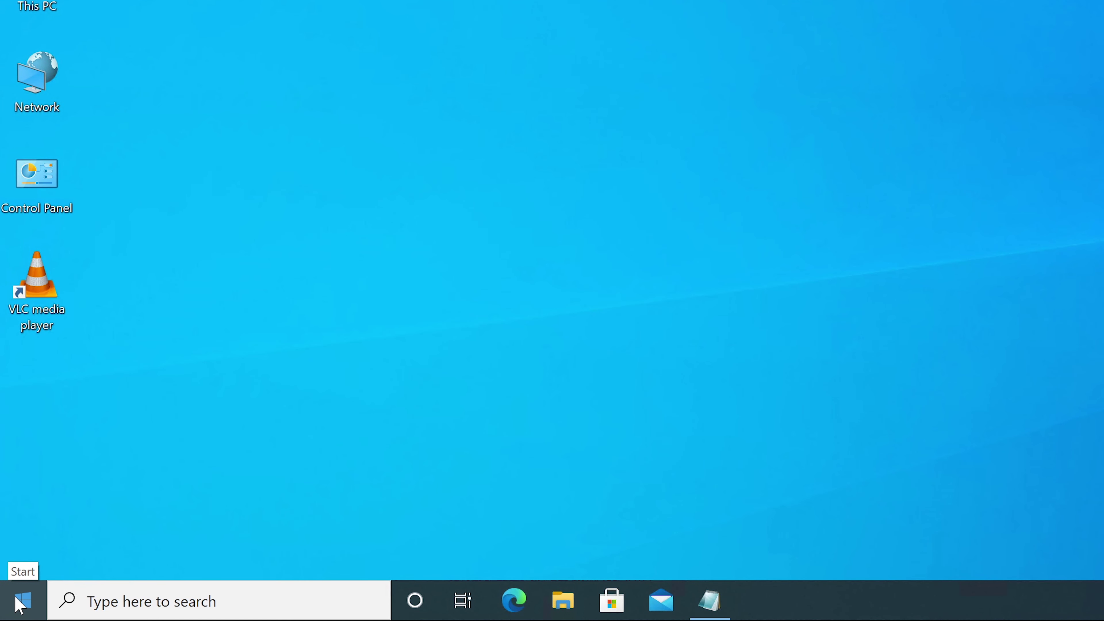
- Test the Start menu and the taskbar search box by opening and closing each of them
click(20, 604)
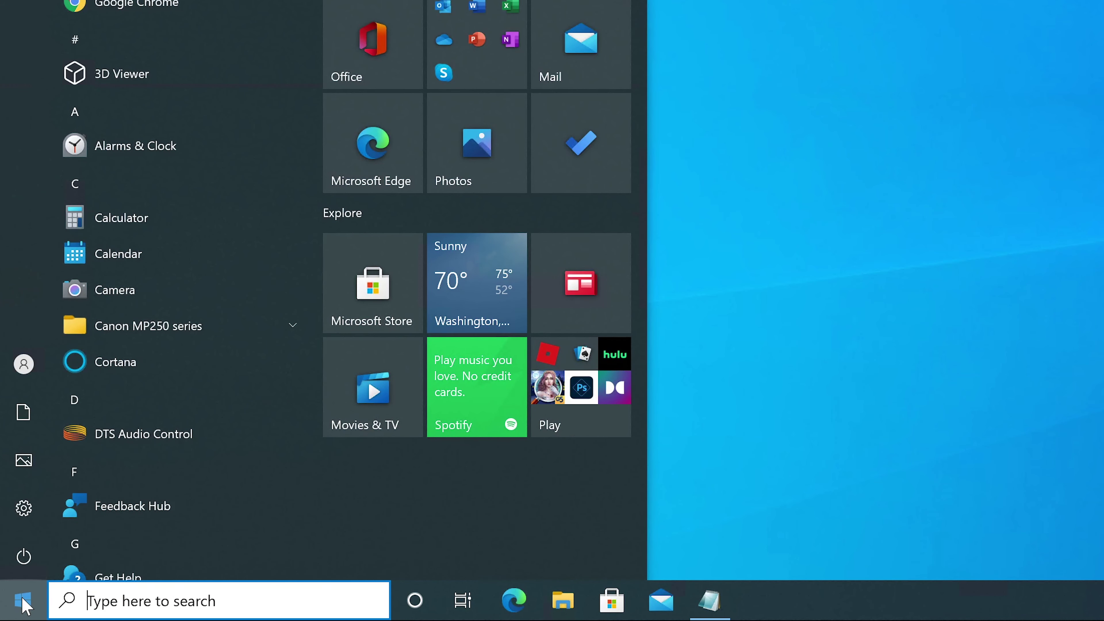
click(21, 604)
click(21, 604)
click(218, 600)
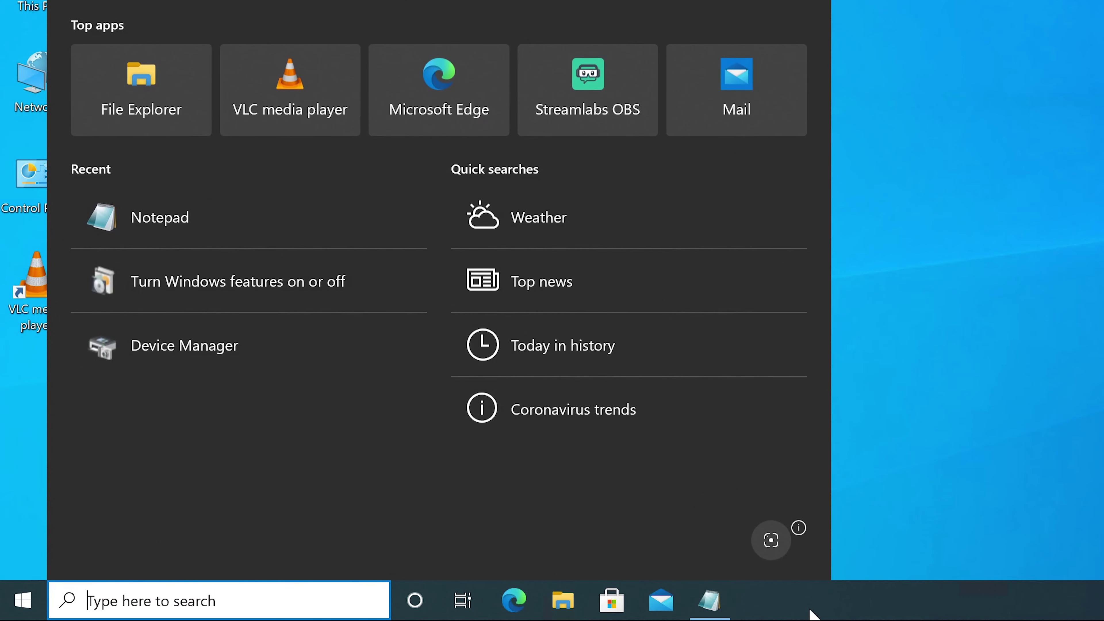
click(982, 427)
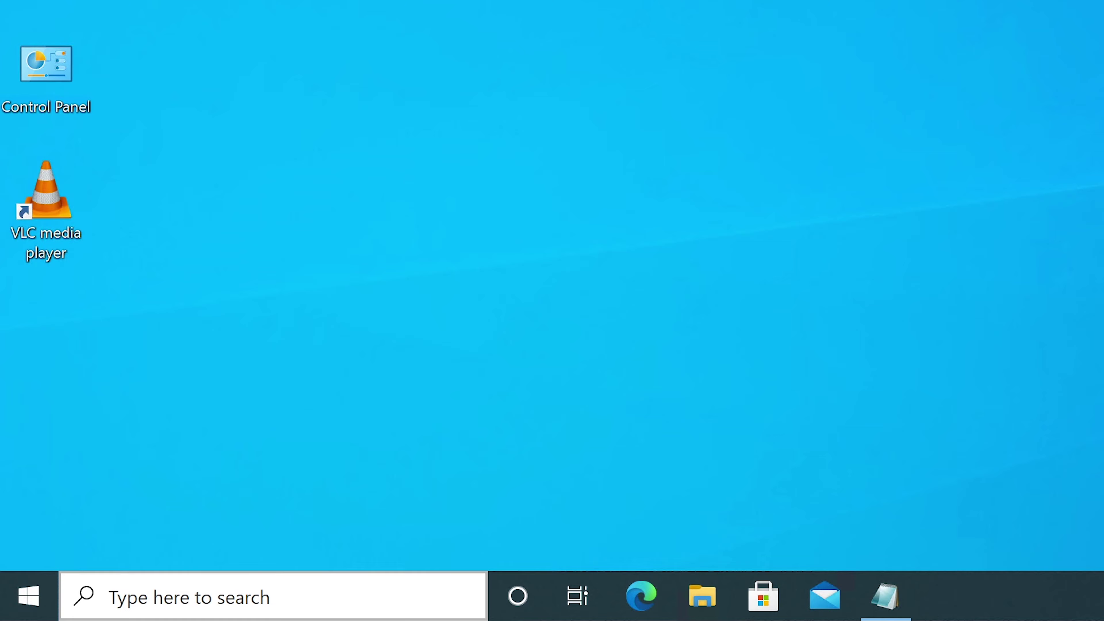
click(164, 603)
click(672, 596)
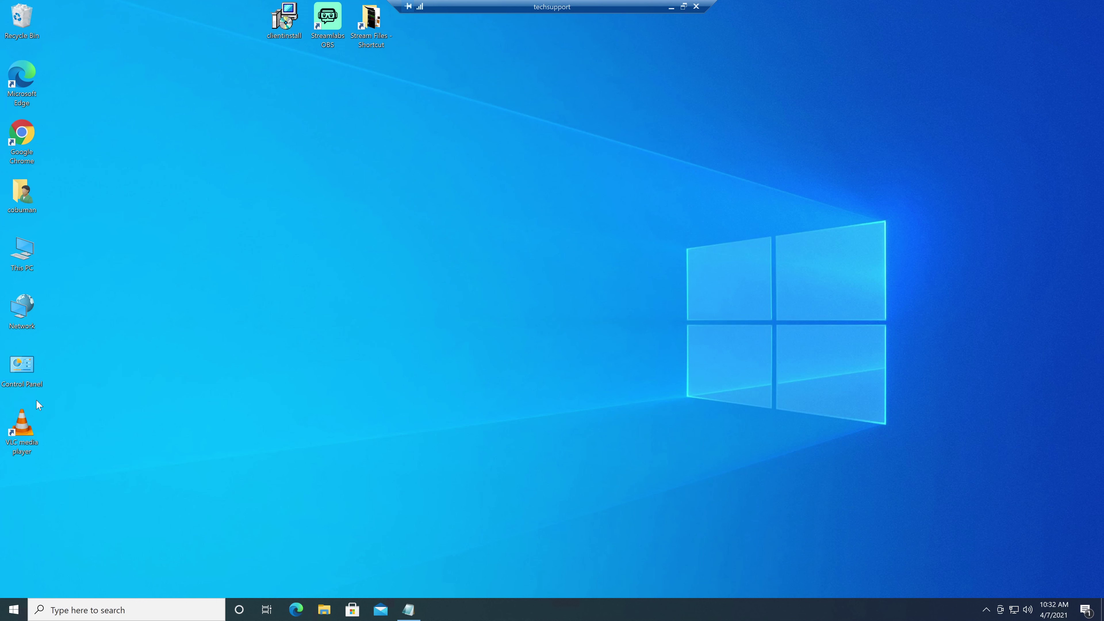
- Test the taskbar by launching Google Chrome, minimising its window and restoring it
click(9, 127)
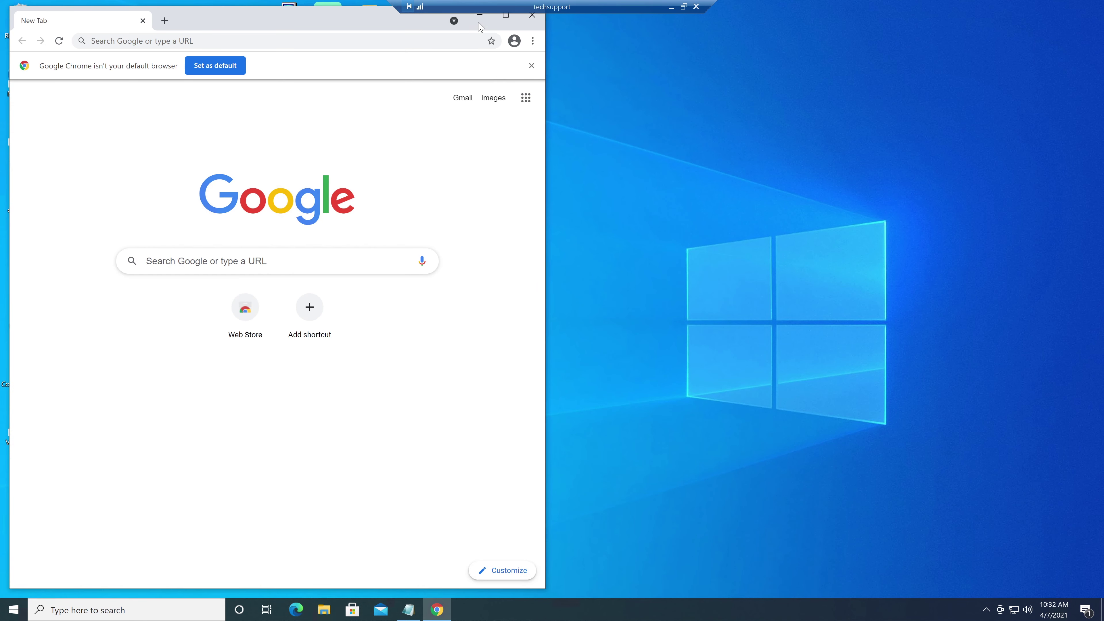
click(479, 15)
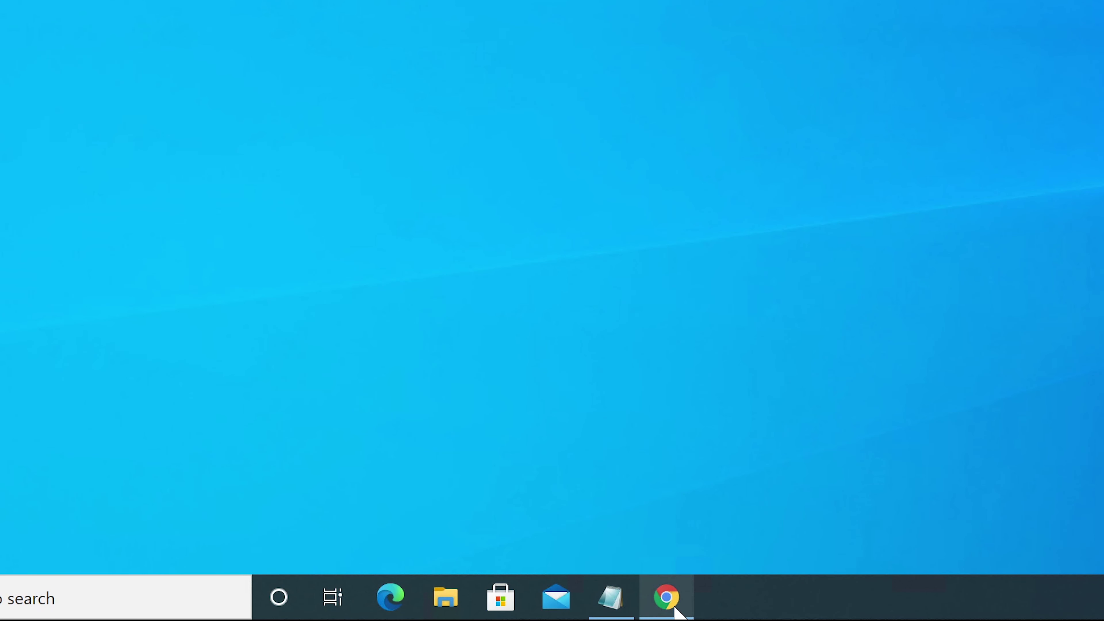
click(439, 612)
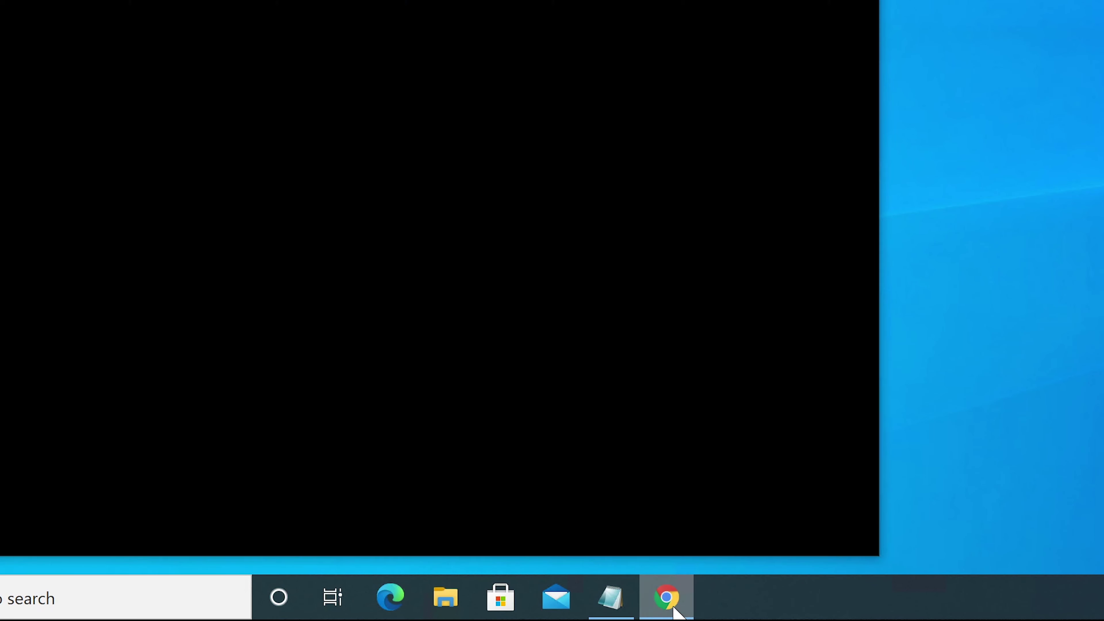
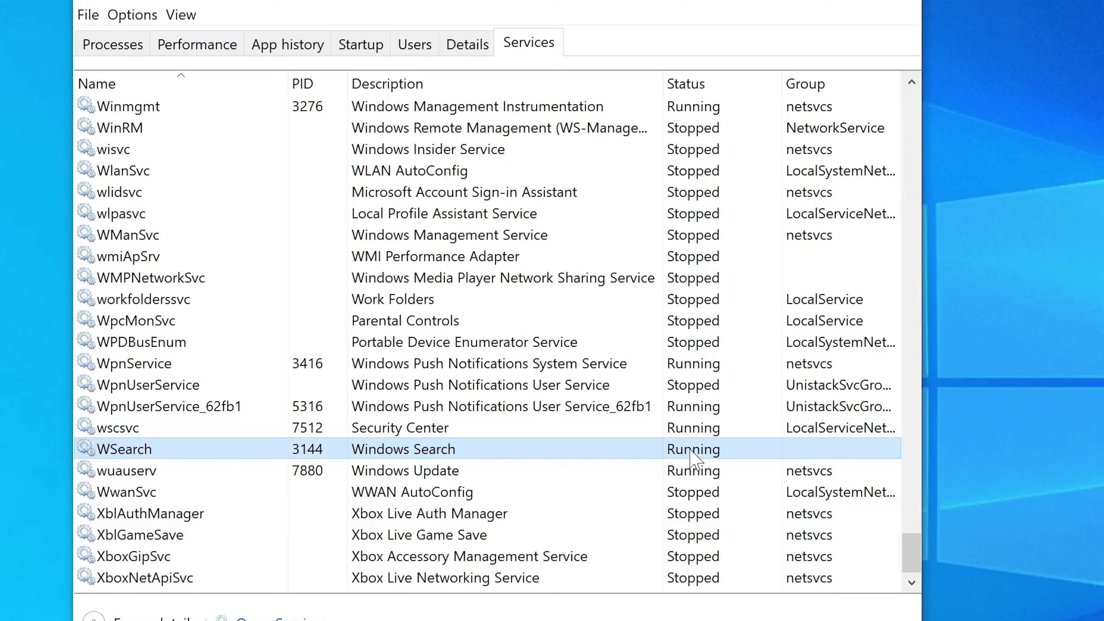
- View the actions available for the WSearch (Windows Search) service and dismiss them
right_click(690, 450)
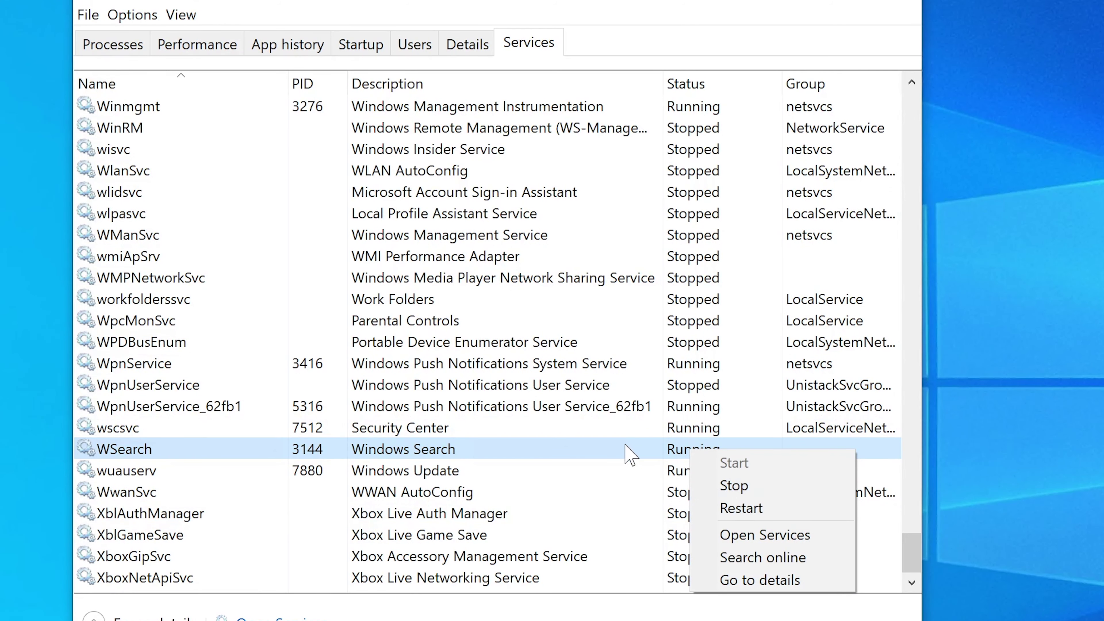
click(635, 453)
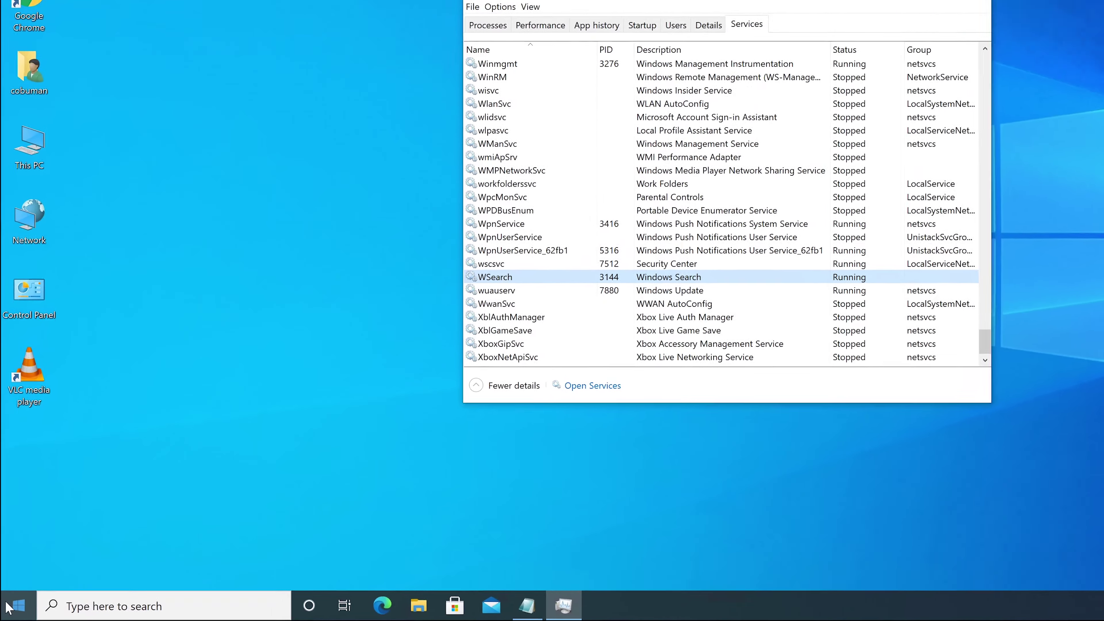
- Look through the full app list in the Start menu and close it again
click(11, 605)
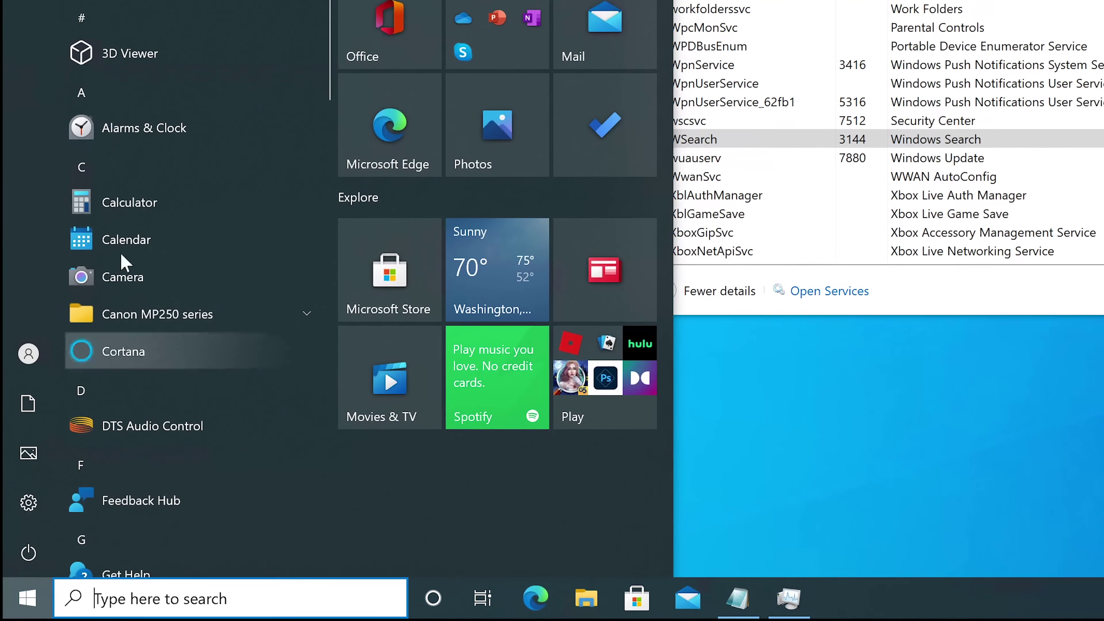
scroll(138, 292, down, 10)
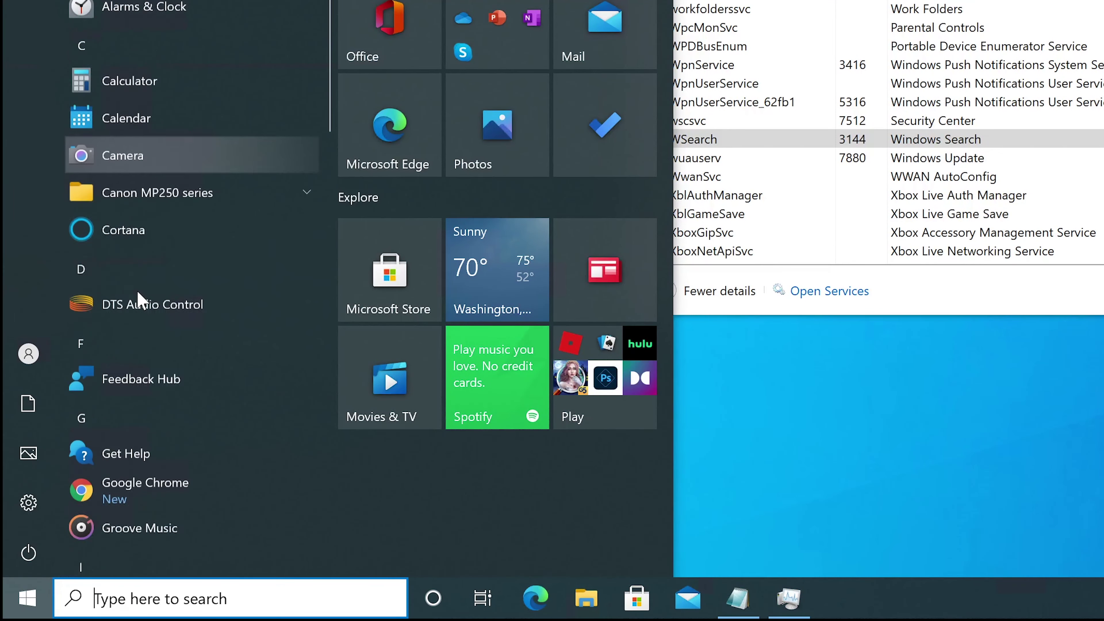
scroll(126, 294, down, 10)
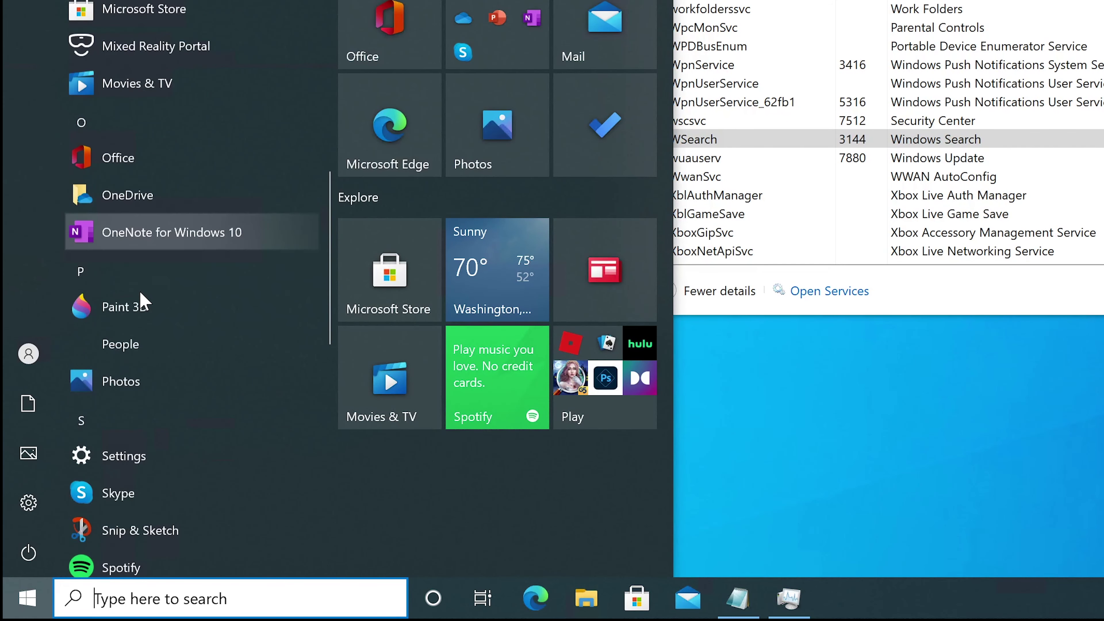
scroll(172, 364, down, 4)
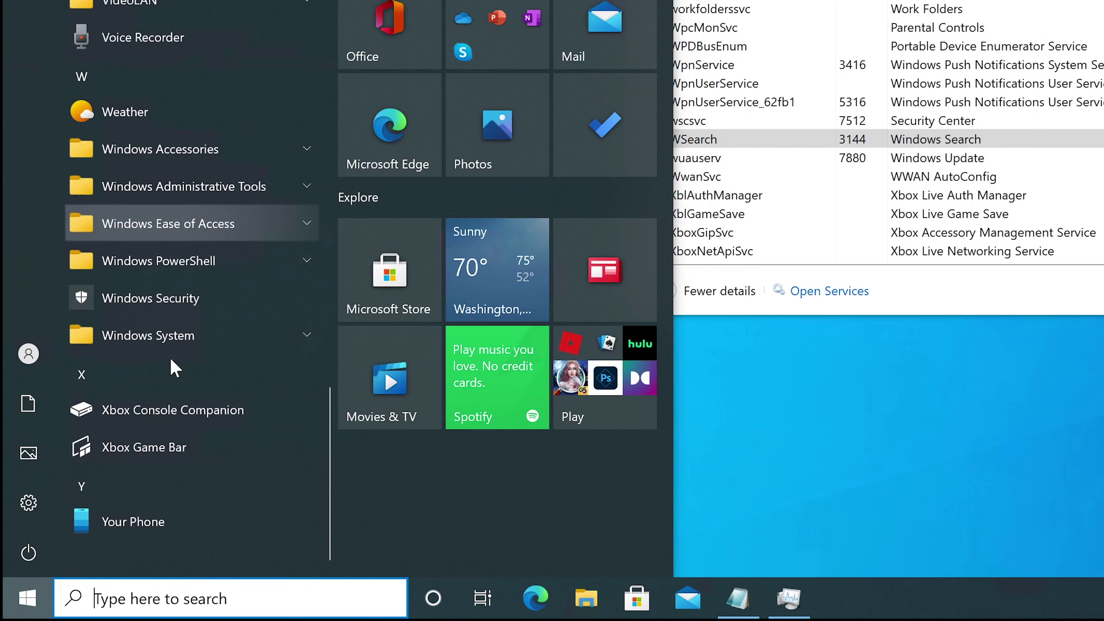
scroll(161, 369, up, 6)
scroll(160, 370, up, 12)
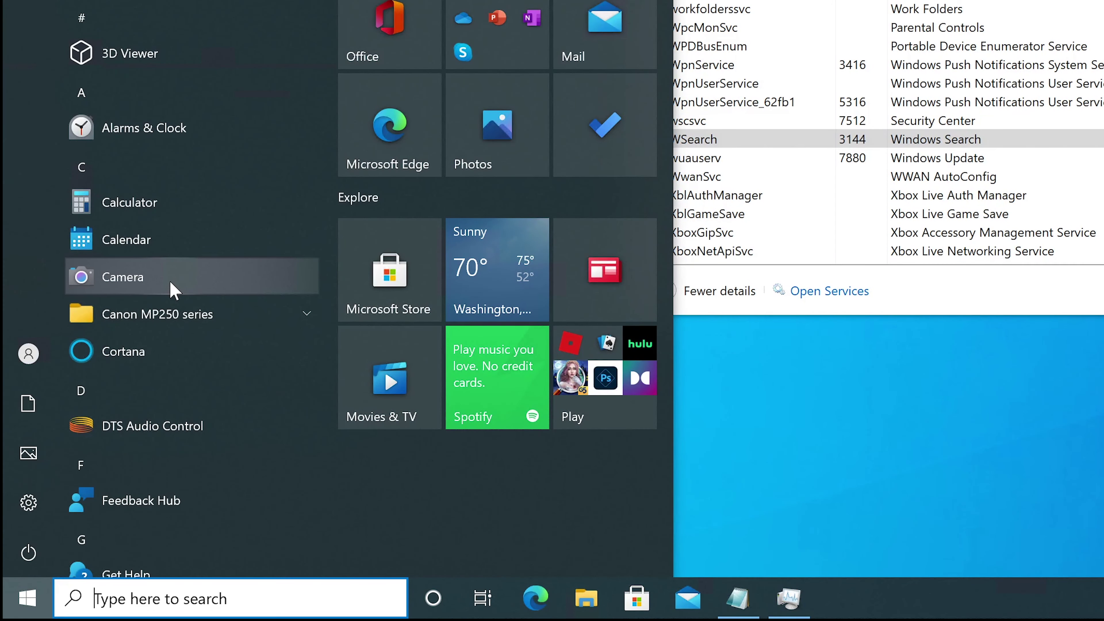
key(Escape)
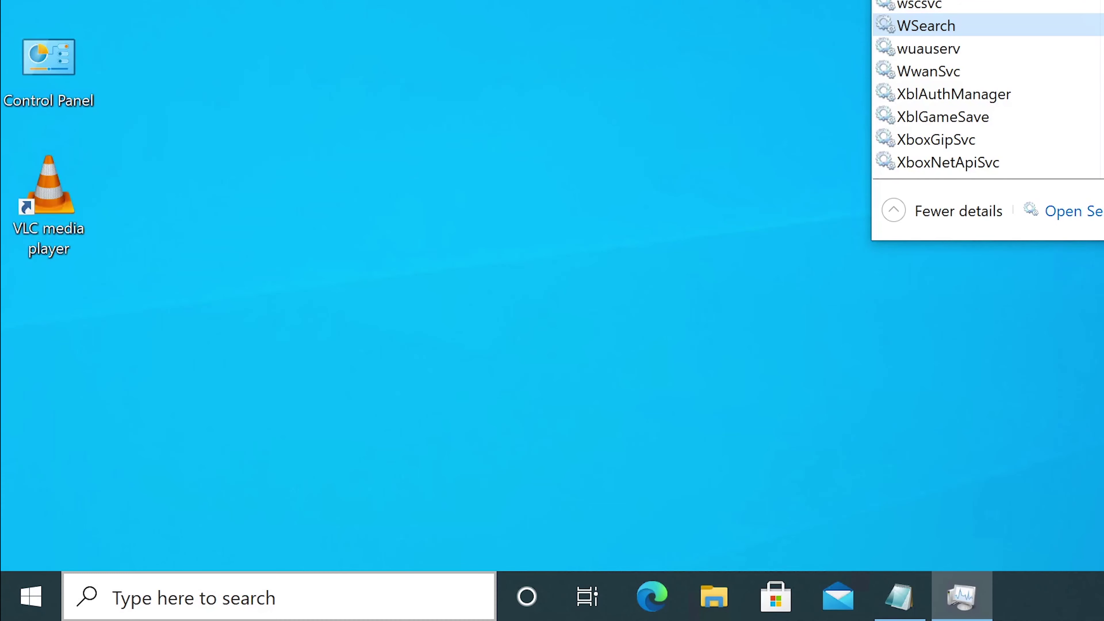
- Check that the taskbar search panel and the Start menu open, and return to the services list
click(87, 610)
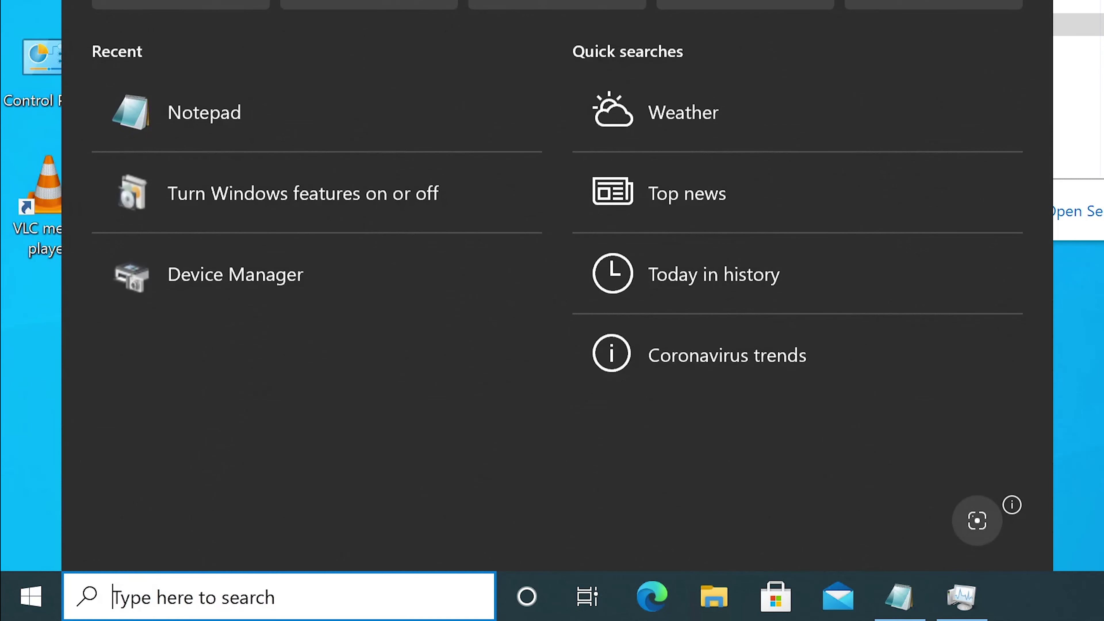
click(1059, 594)
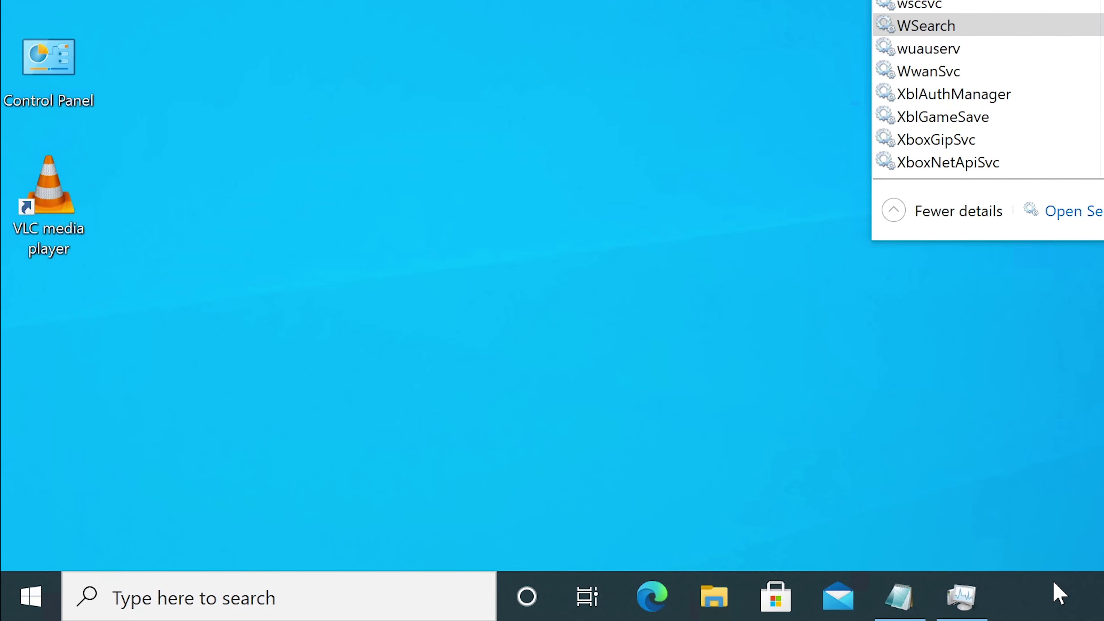
click(25, 600)
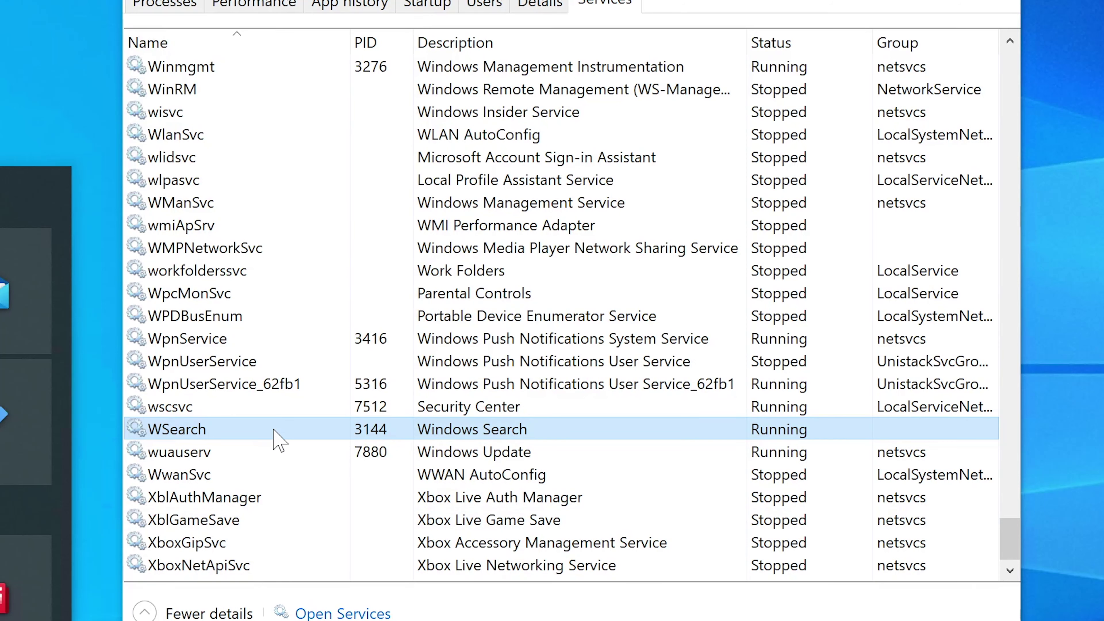
click(466, 354)
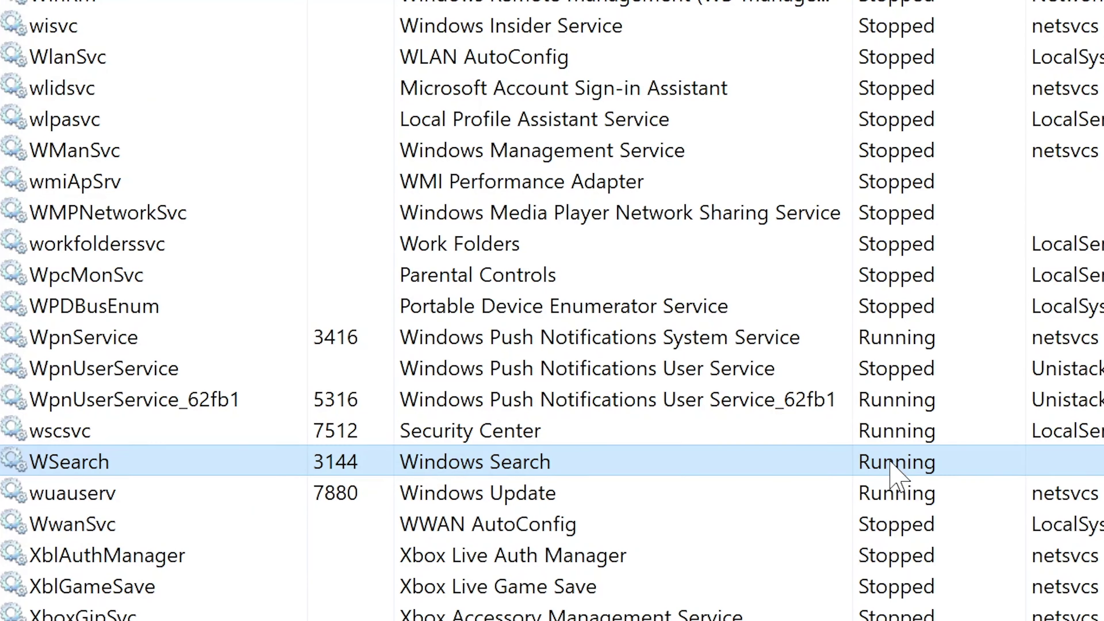
- Stop the WSearch (Windows Search) service and minimise Task Manager
right_click(772, 428)
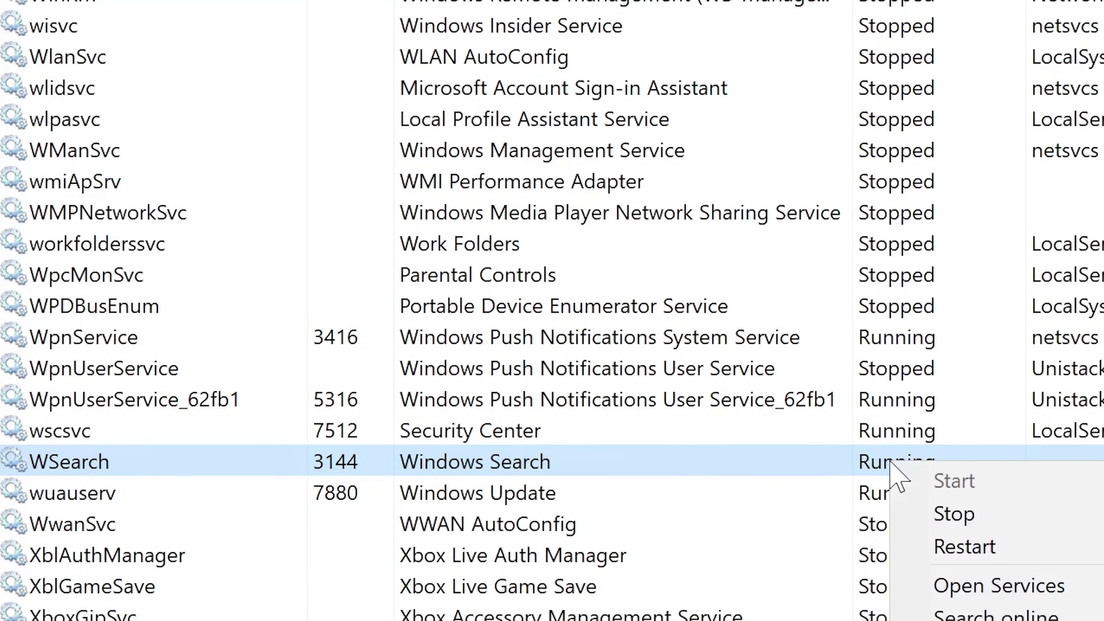
click(959, 513)
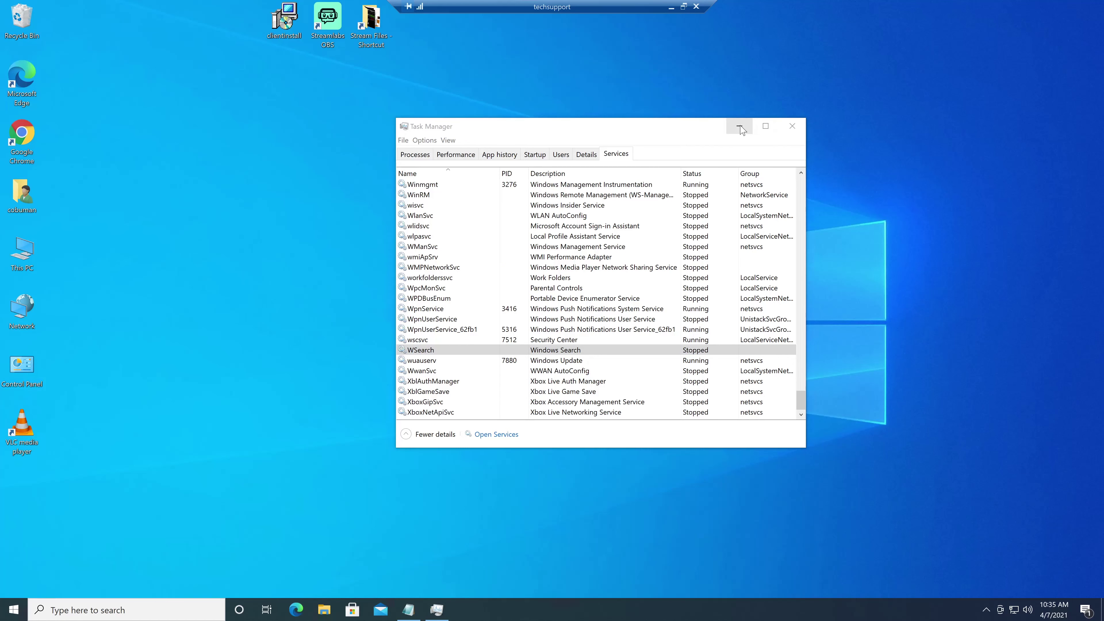
click(748, 123)
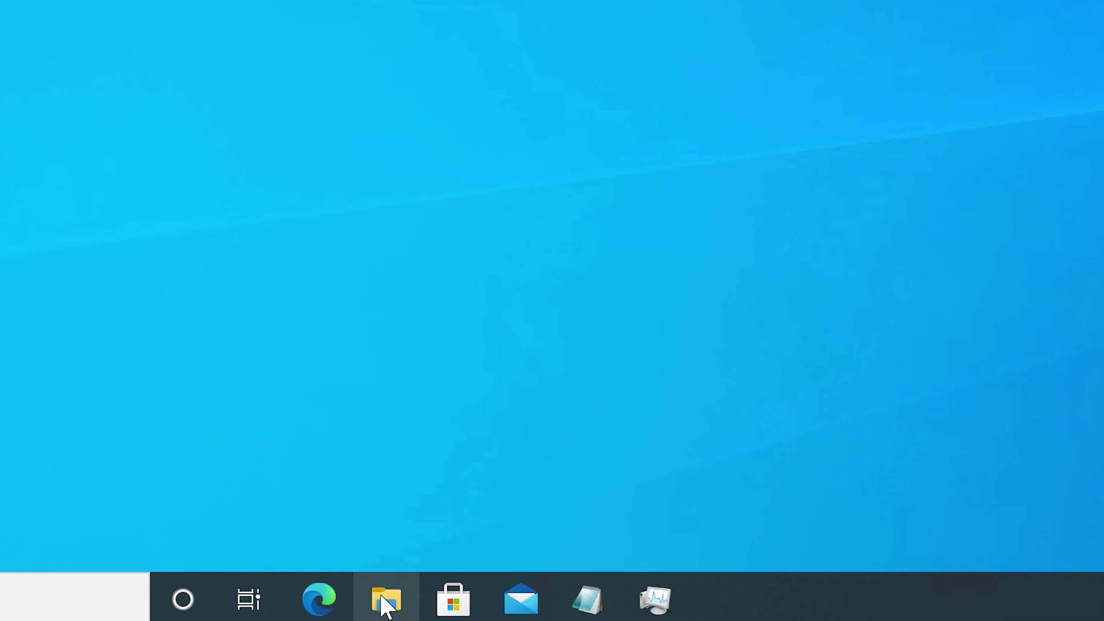
- Open File Explorer, view the drives listed under This PC, and close the window
click(386, 604)
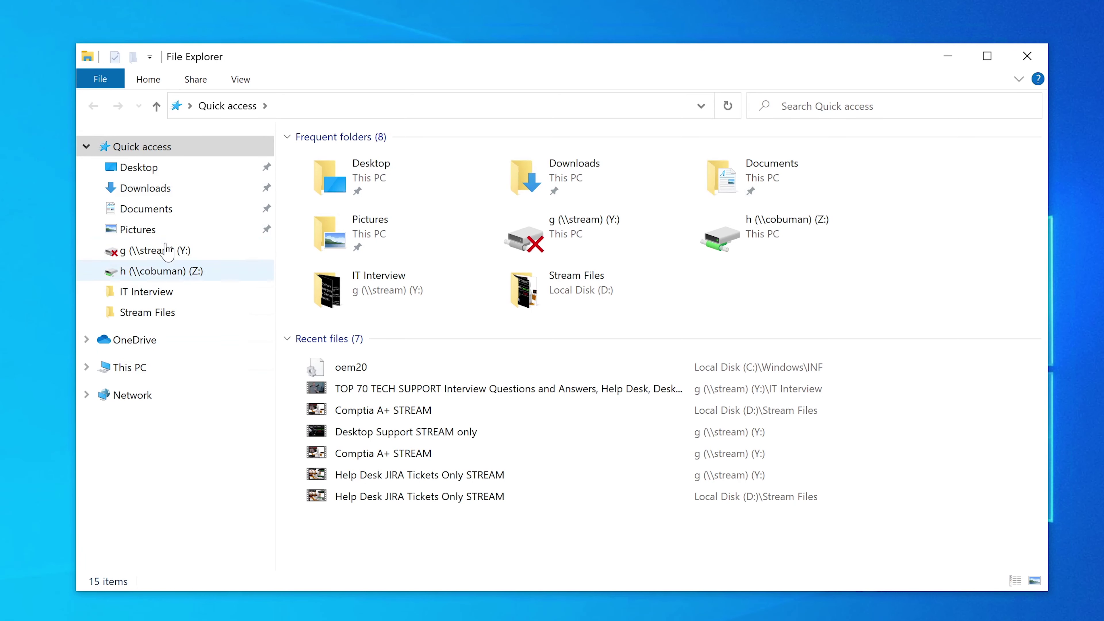
click(141, 369)
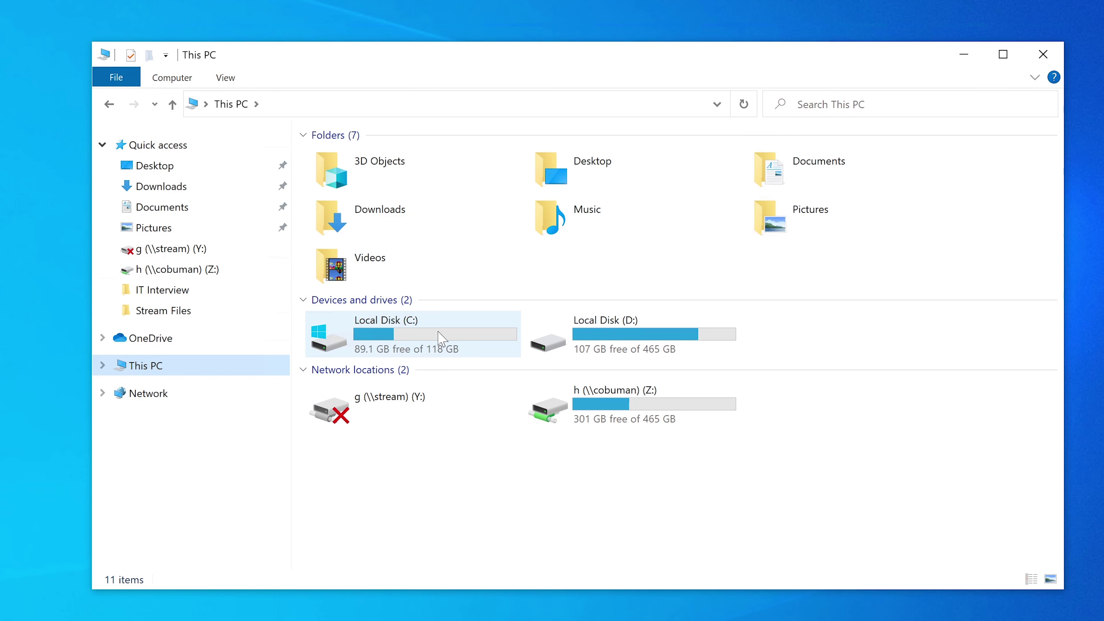
mouse_move(439, 338)
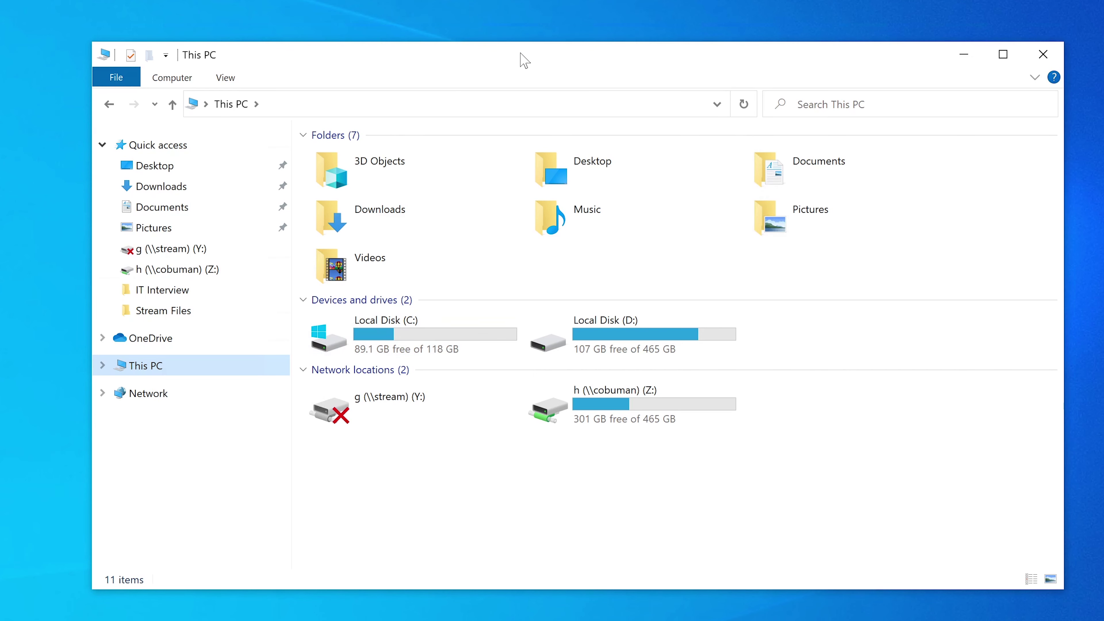
drag(521, 53, 524, 51)
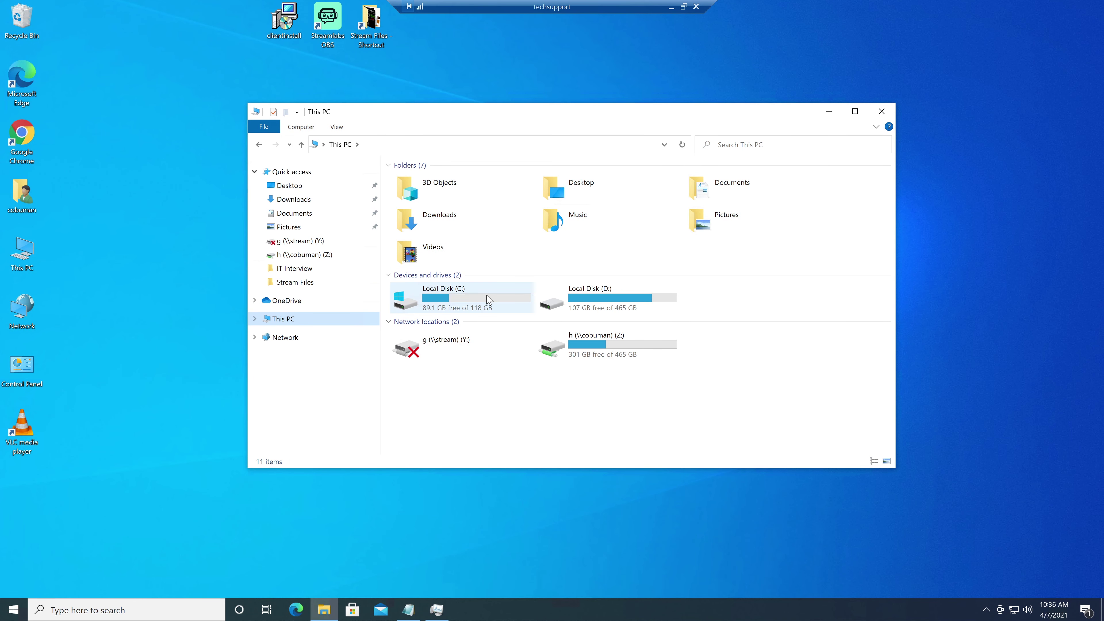
click(882, 111)
- Bring back Task Manager, find Windows Explorer among the Windows processes, view its available actions and dismiss them
mouse_move(438, 613)
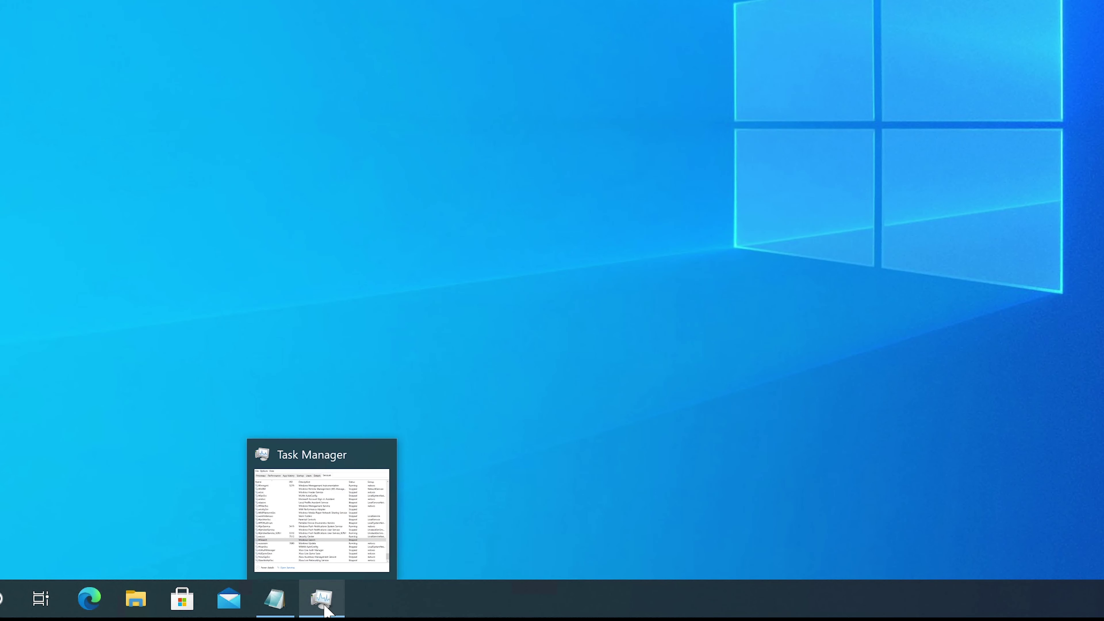
click(322, 602)
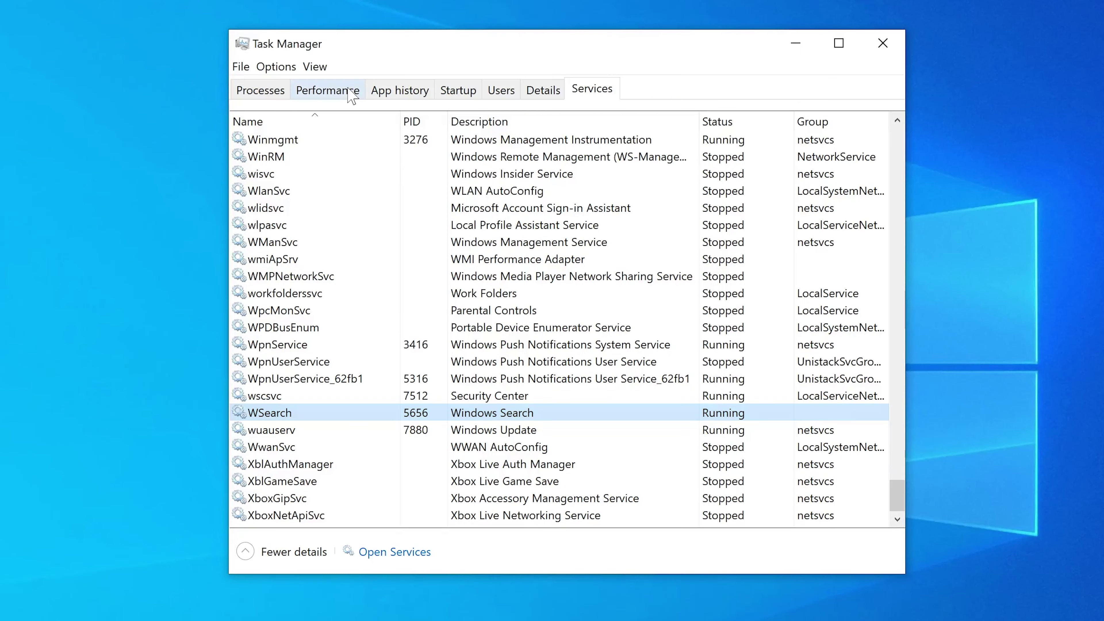
click(260, 90)
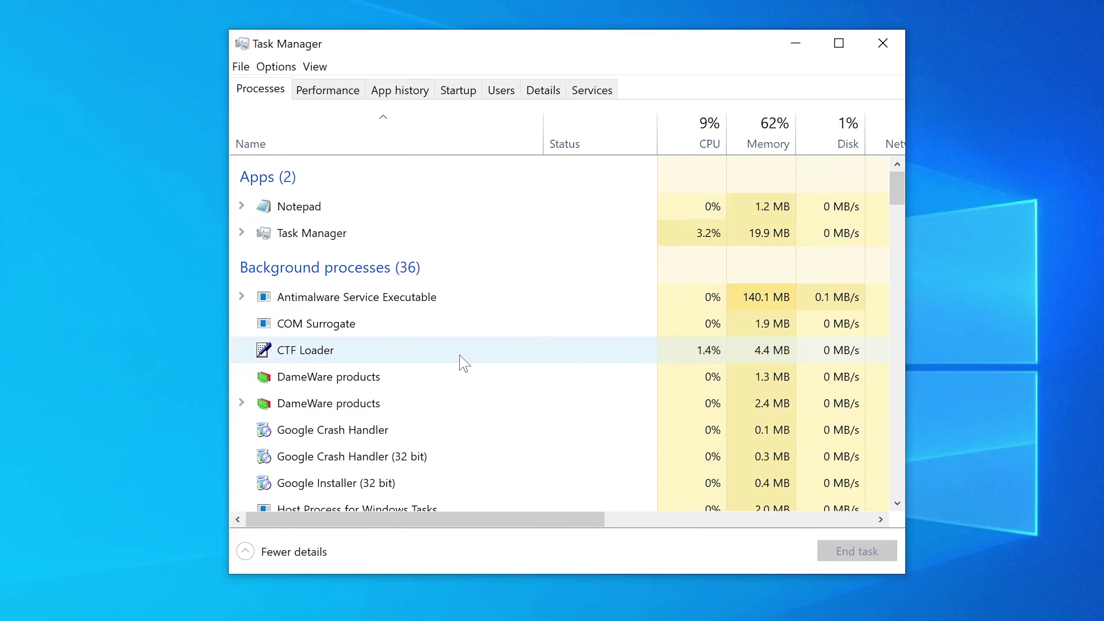
scroll(458, 363, down, 2)
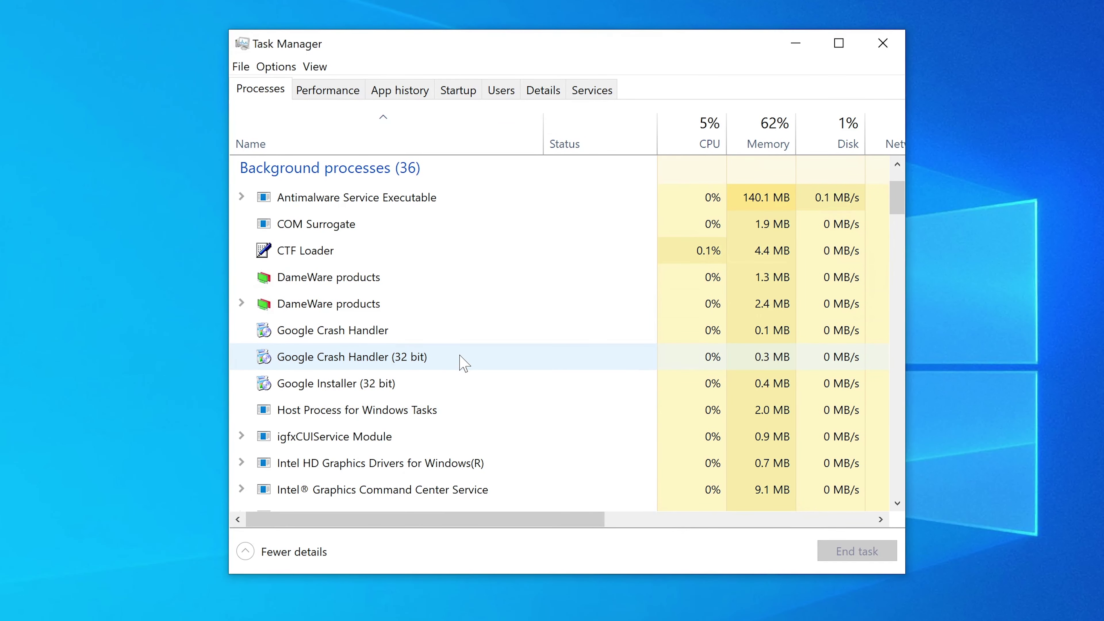
drag(390, 40, 380, 48)
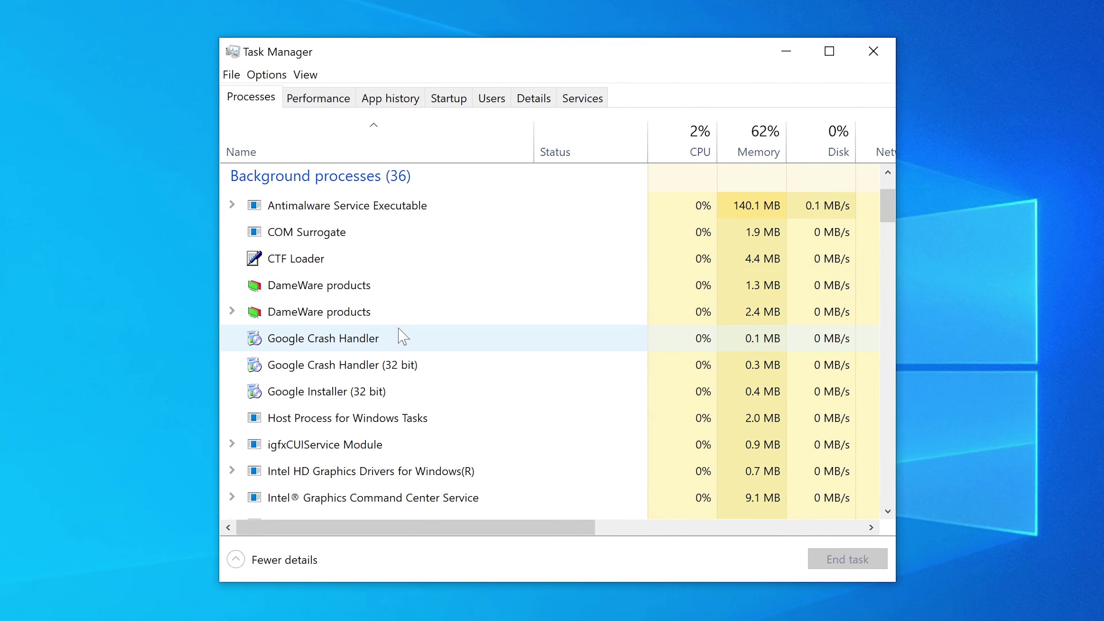
scroll(401, 335, down, 1)
scroll(403, 337, down, 4)
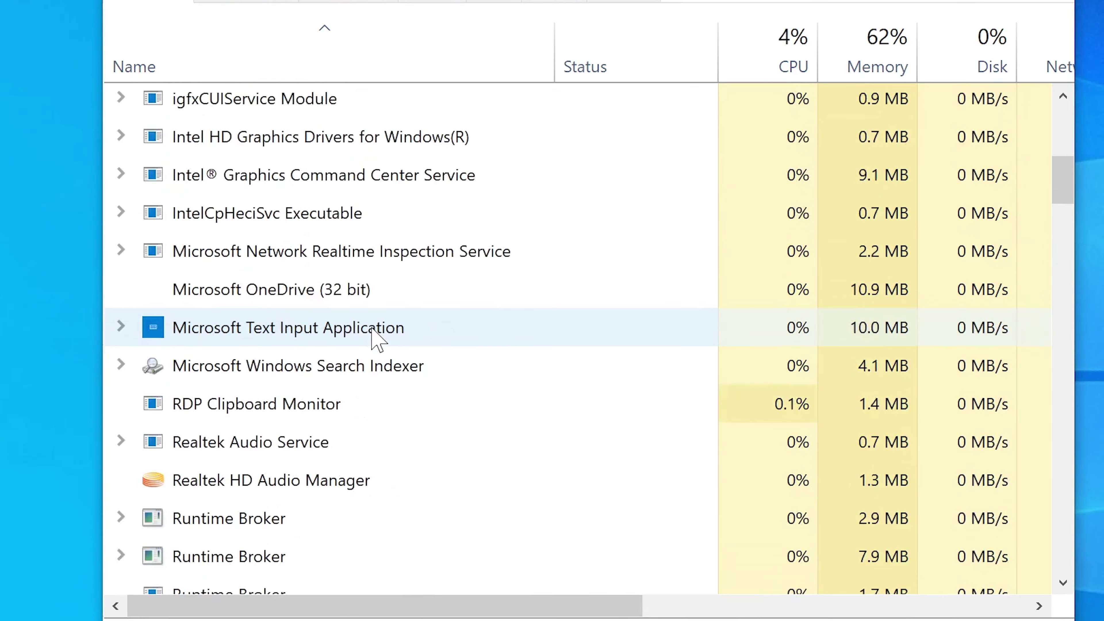
scroll(375, 329, down, 4)
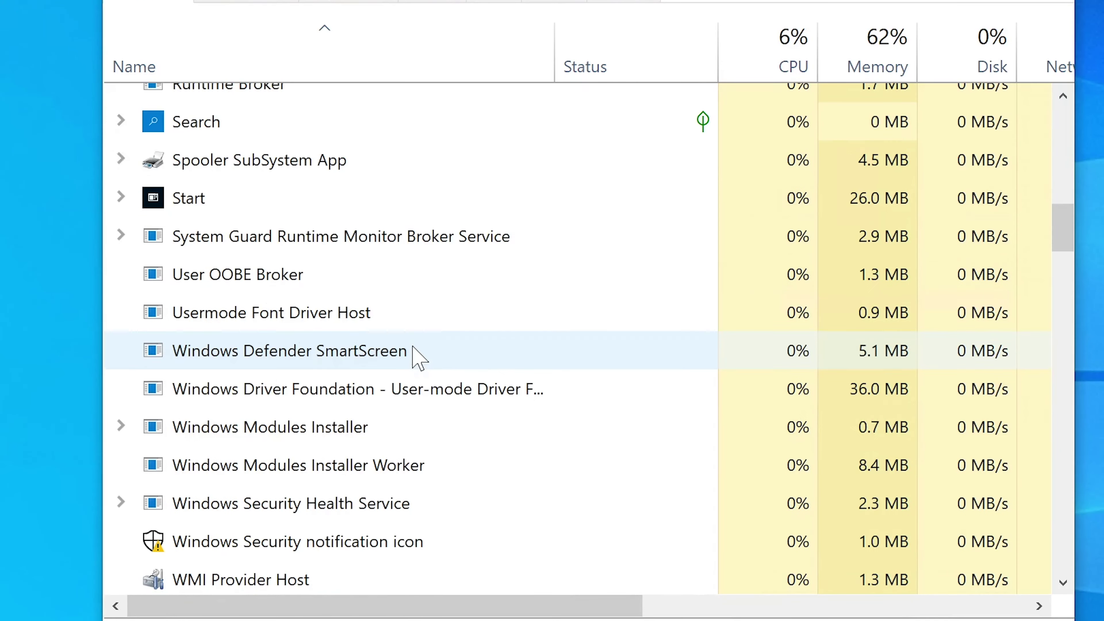
scroll(417, 356, down, 2)
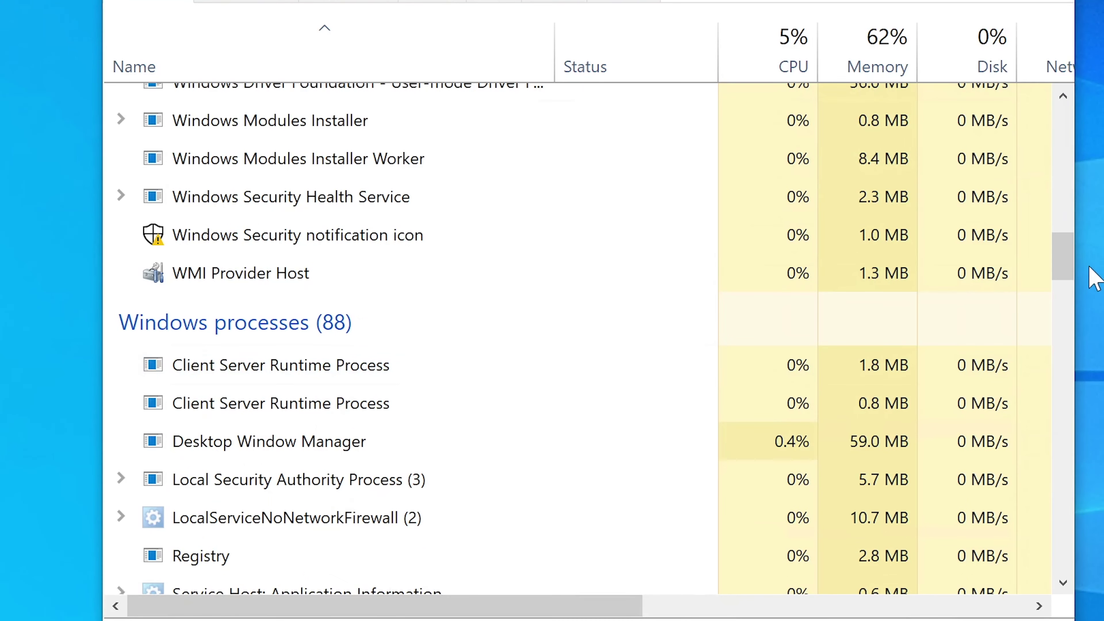
drag(1069, 268, 998, 540)
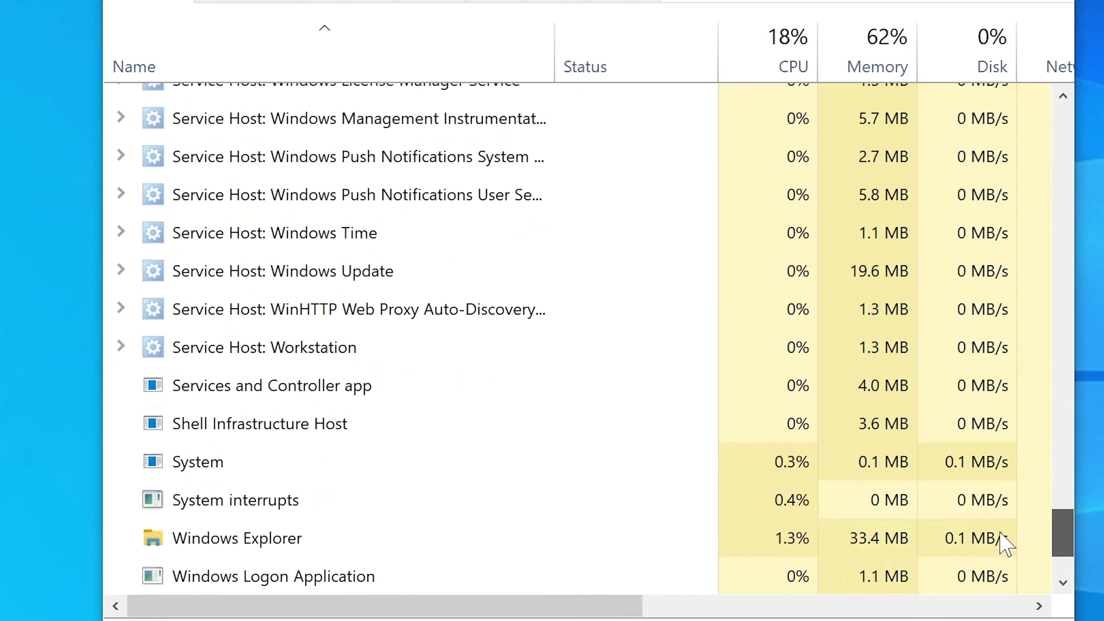
click(233, 539)
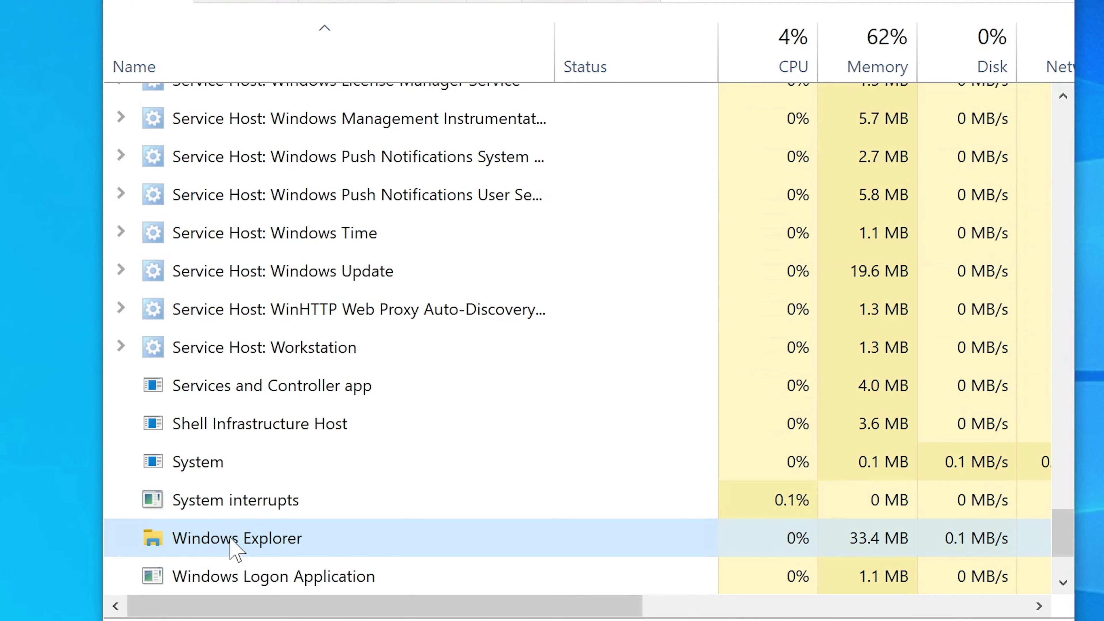
right_click(230, 540)
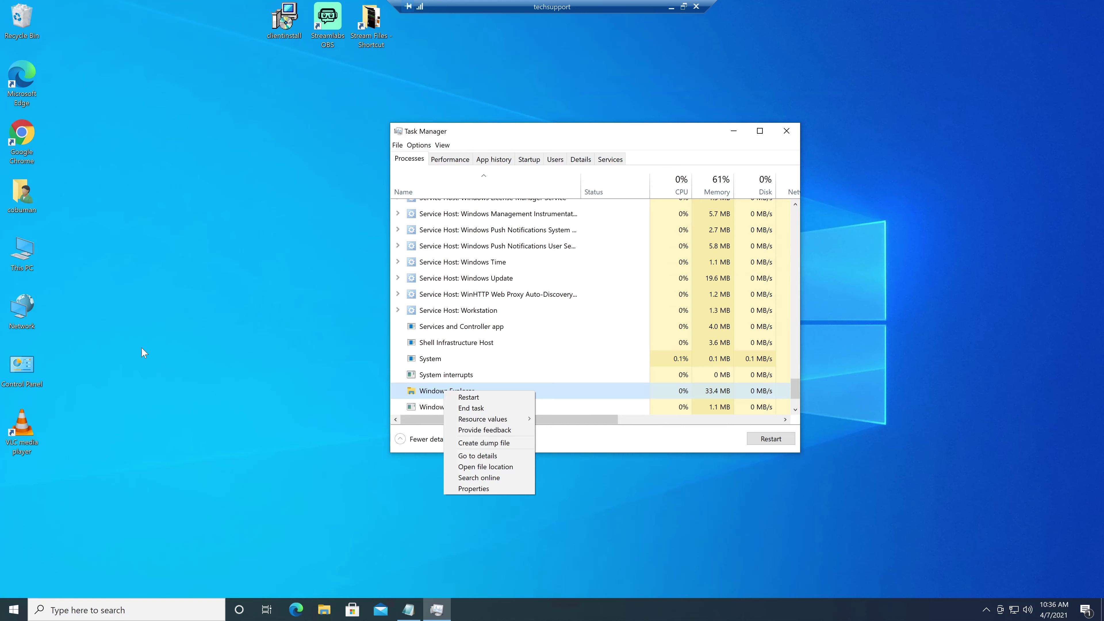
click(287, 553)
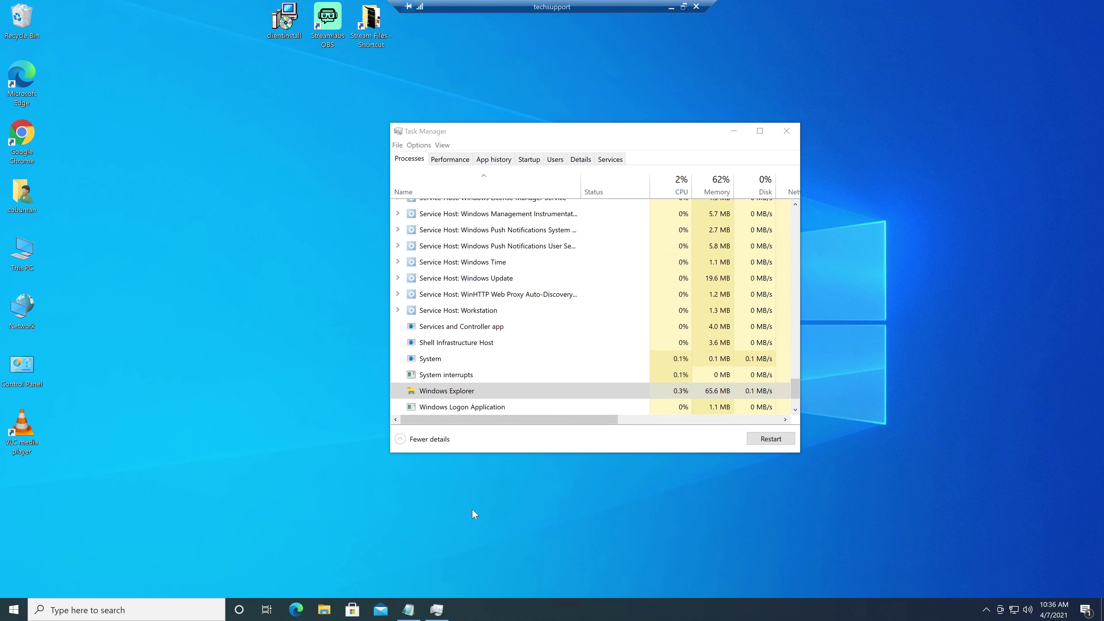
- Restart the Windows Explorer process and select it again in the process list
right_click(463, 390)
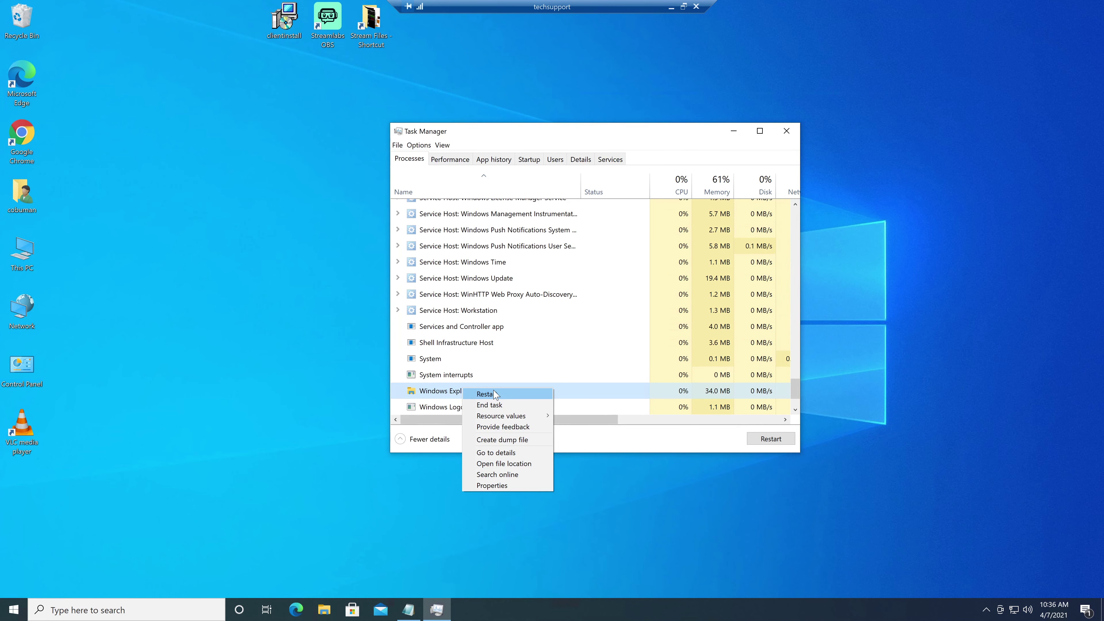
click(486, 394)
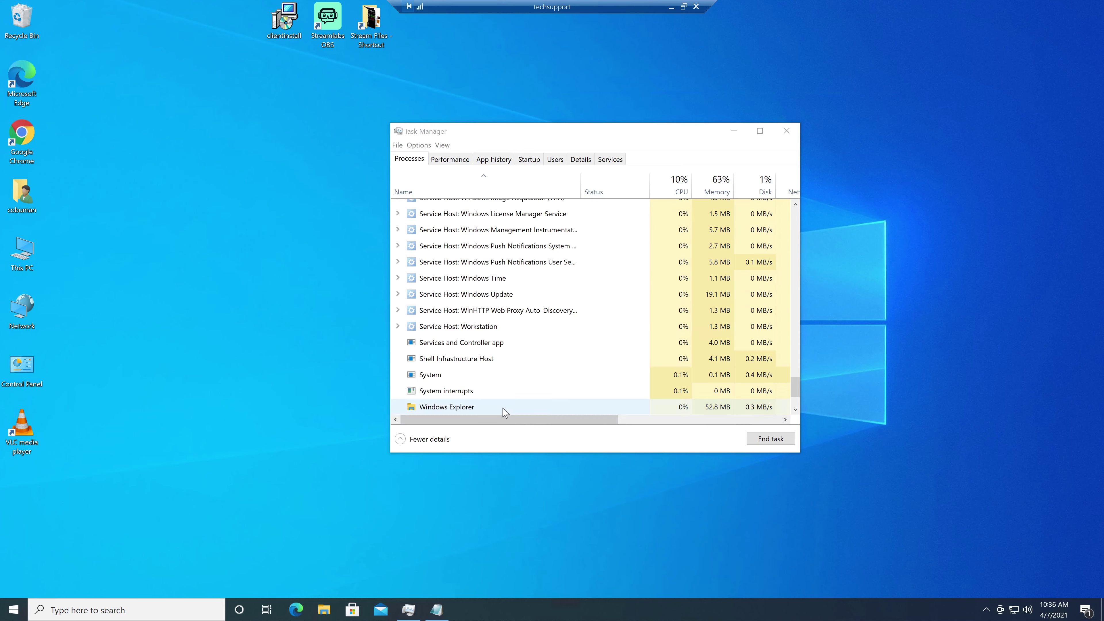
click(504, 409)
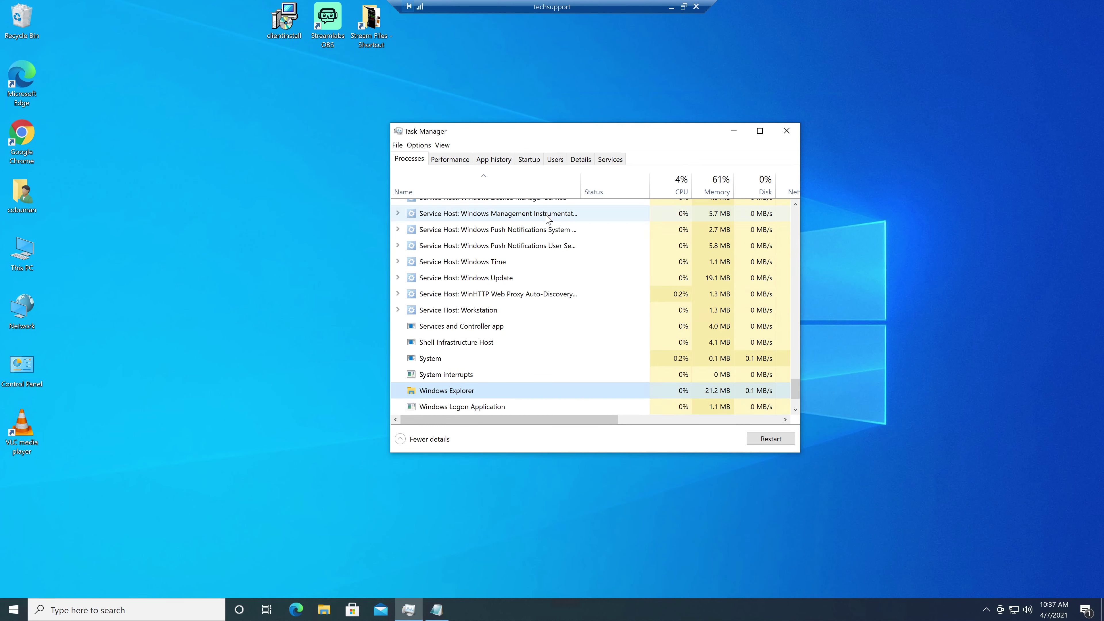
- Show the services list, check that the Start menu and taskbar search open, and return to the WSearch service
click(616, 162)
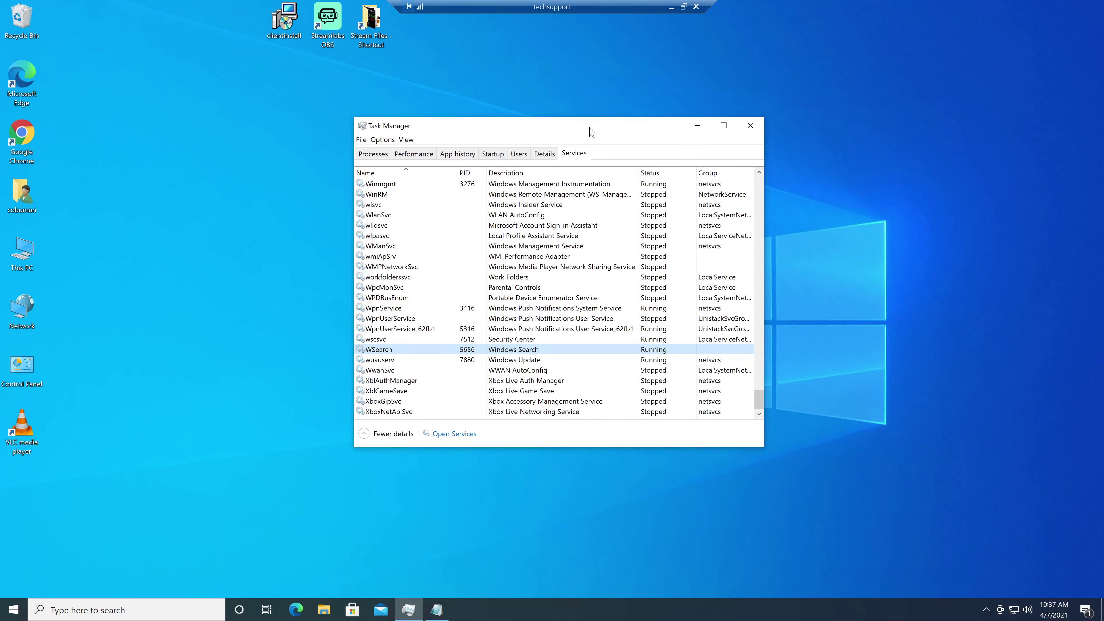
click(698, 127)
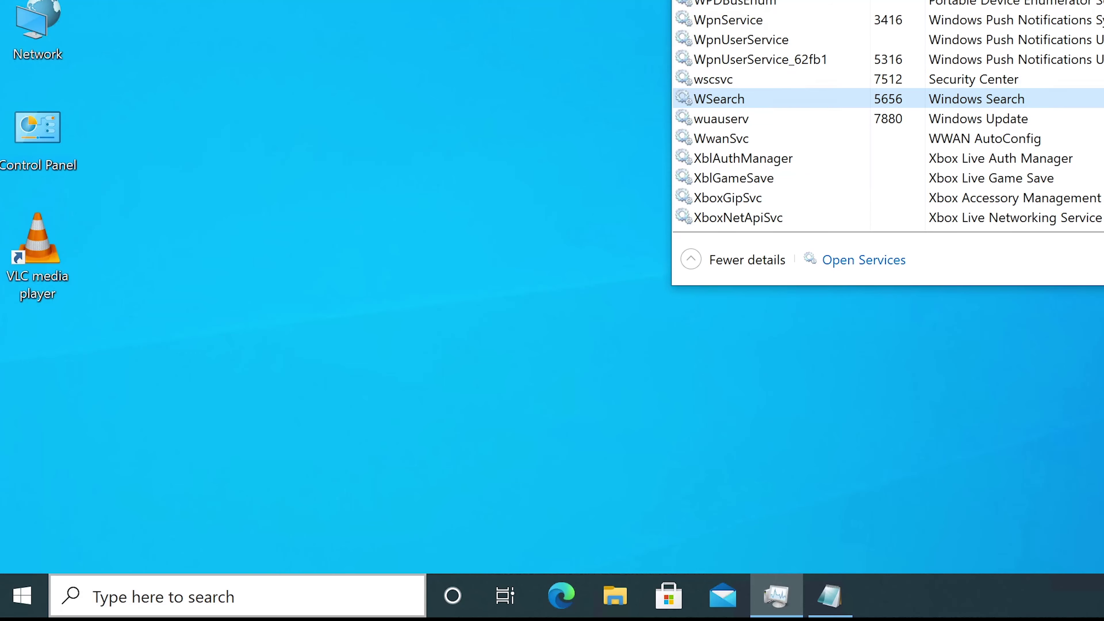
click(22, 596)
click(22, 596)
click(22, 596)
key(super+s)
click(981, 98)
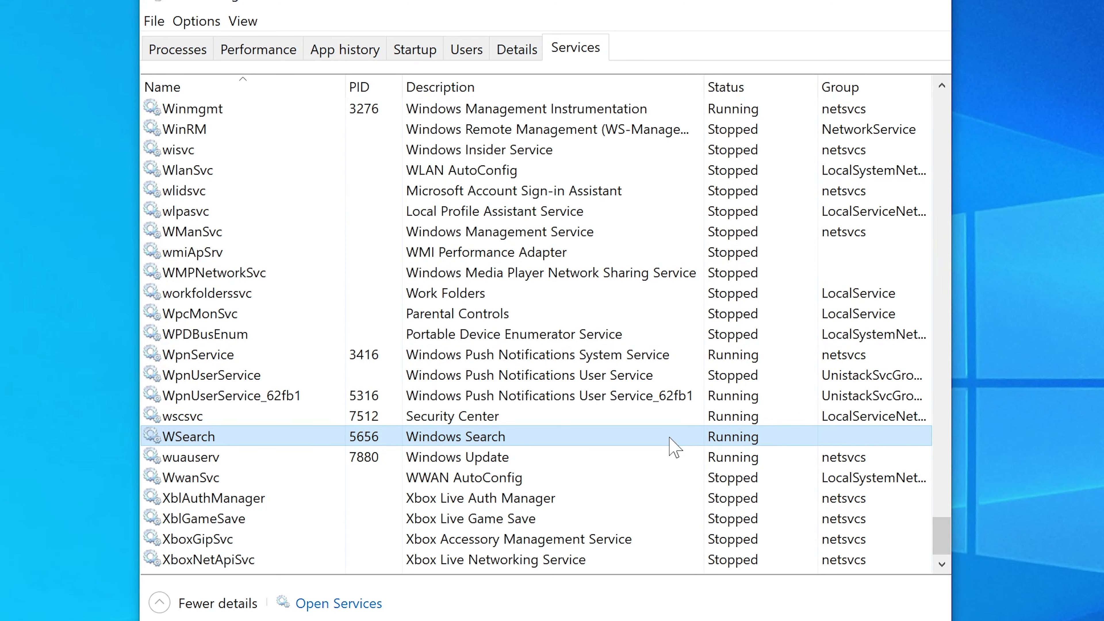
- Find Windows Explorer in the list of running processes and restart it once more
click(172, 48)
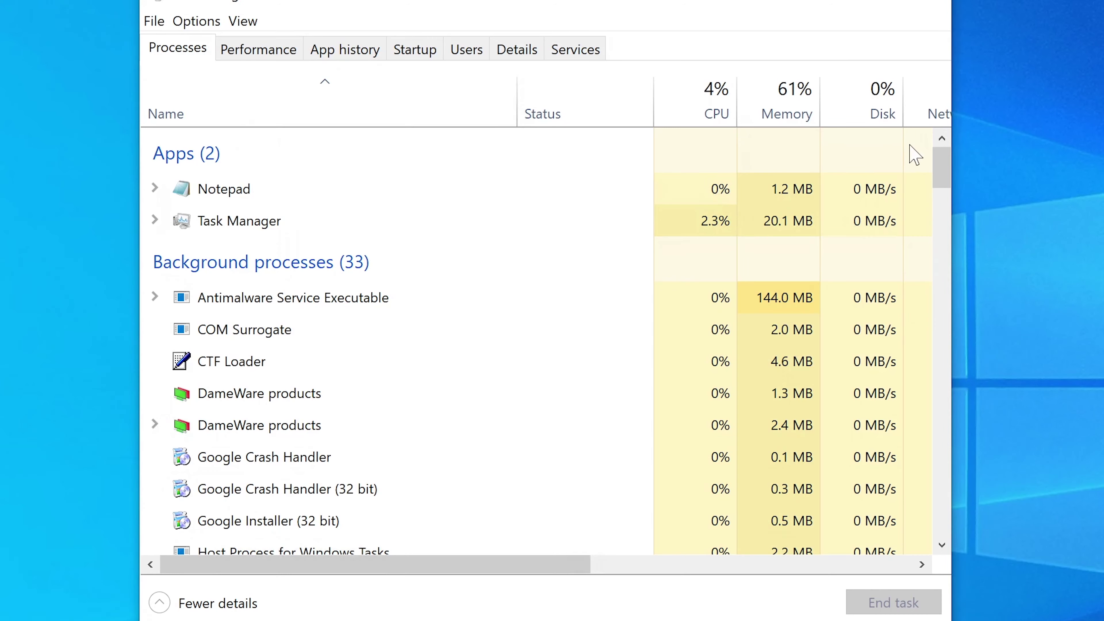
drag(943, 165, 868, 533)
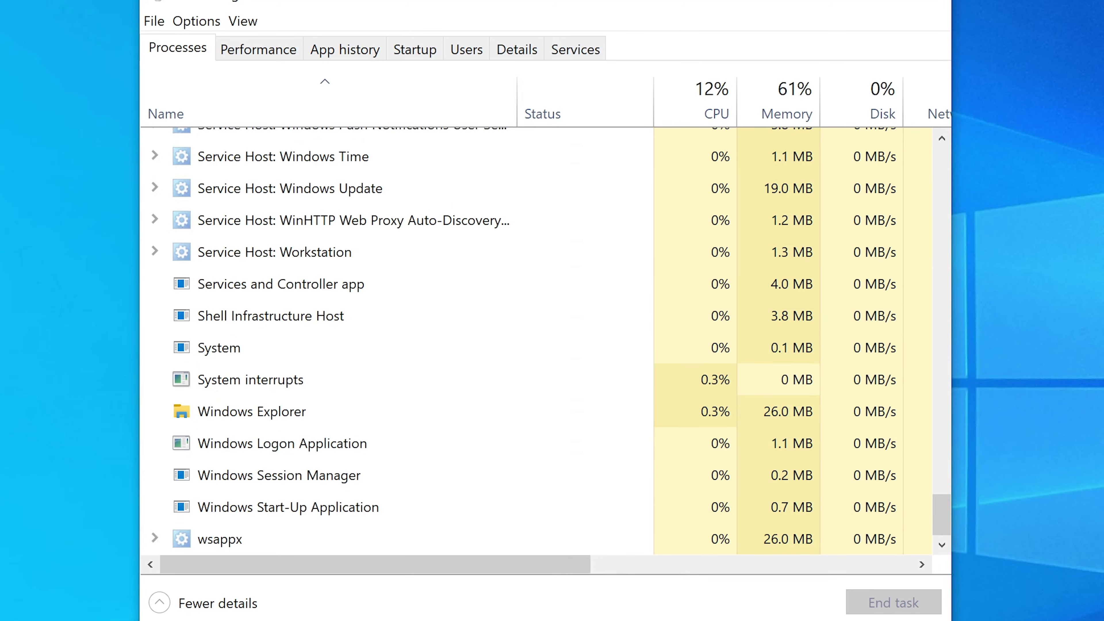
click(238, 419)
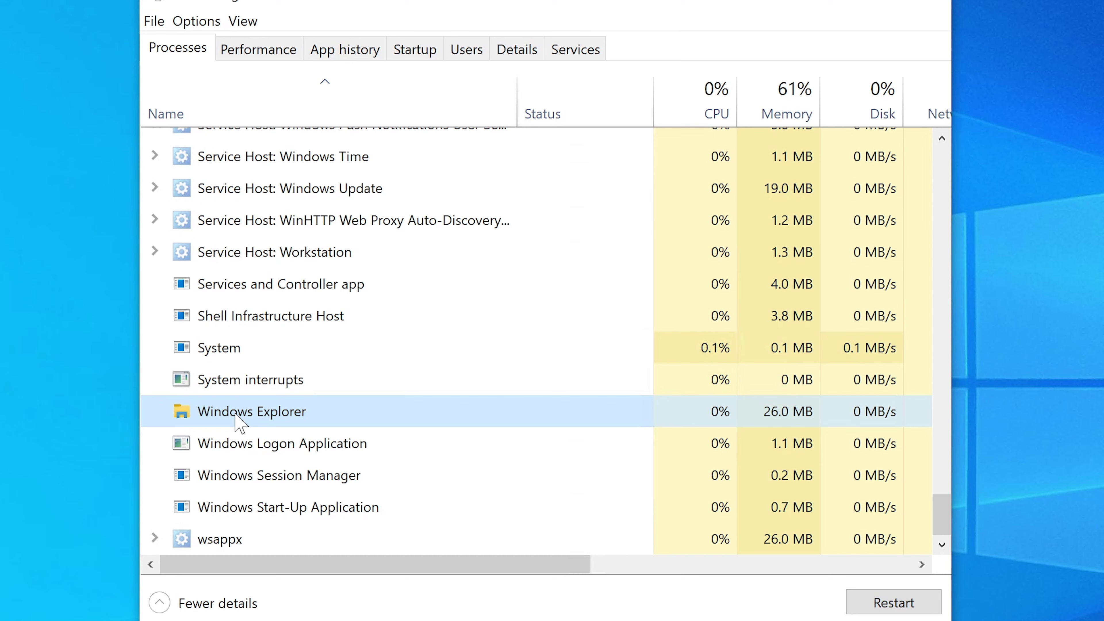
right_click(235, 415)
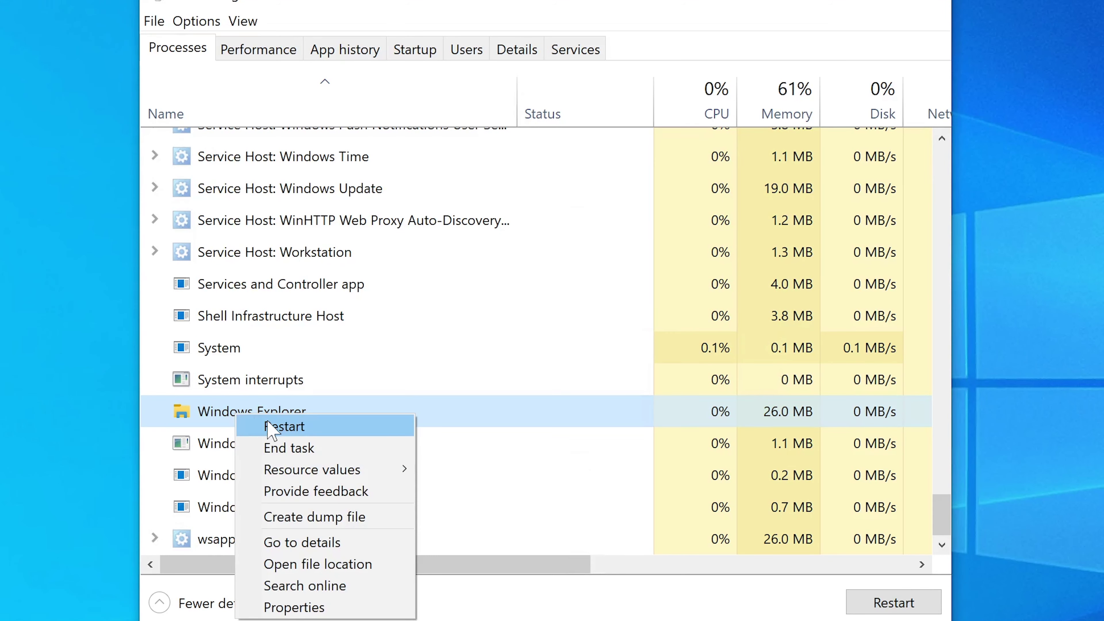
click(316, 426)
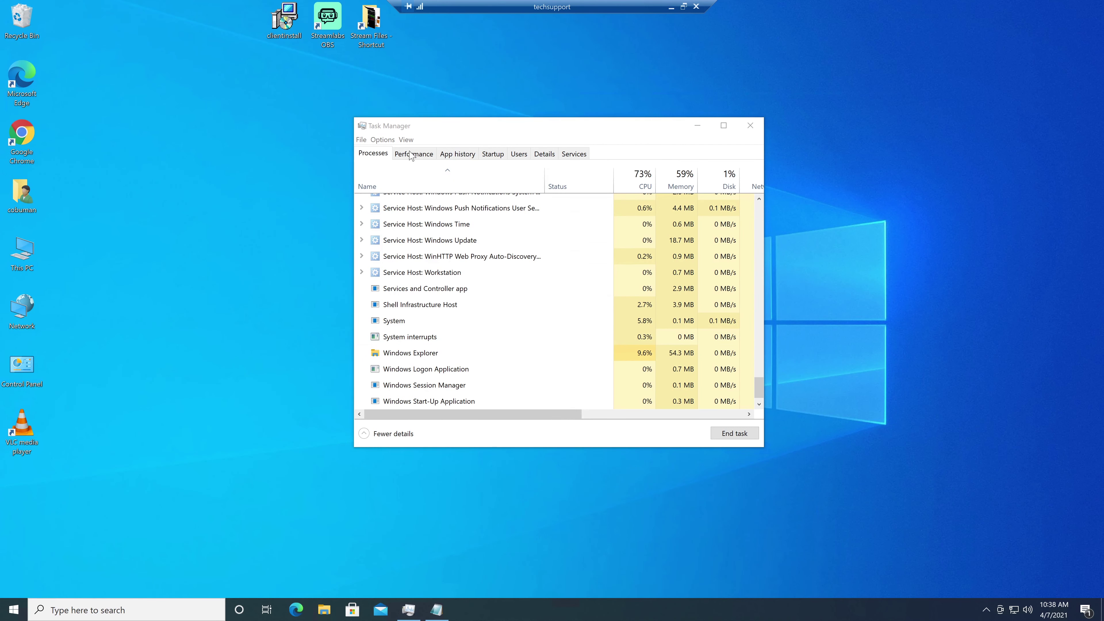
- Review the WSearch service in the services list and the Windows Explorer entry in the process list
click(572, 154)
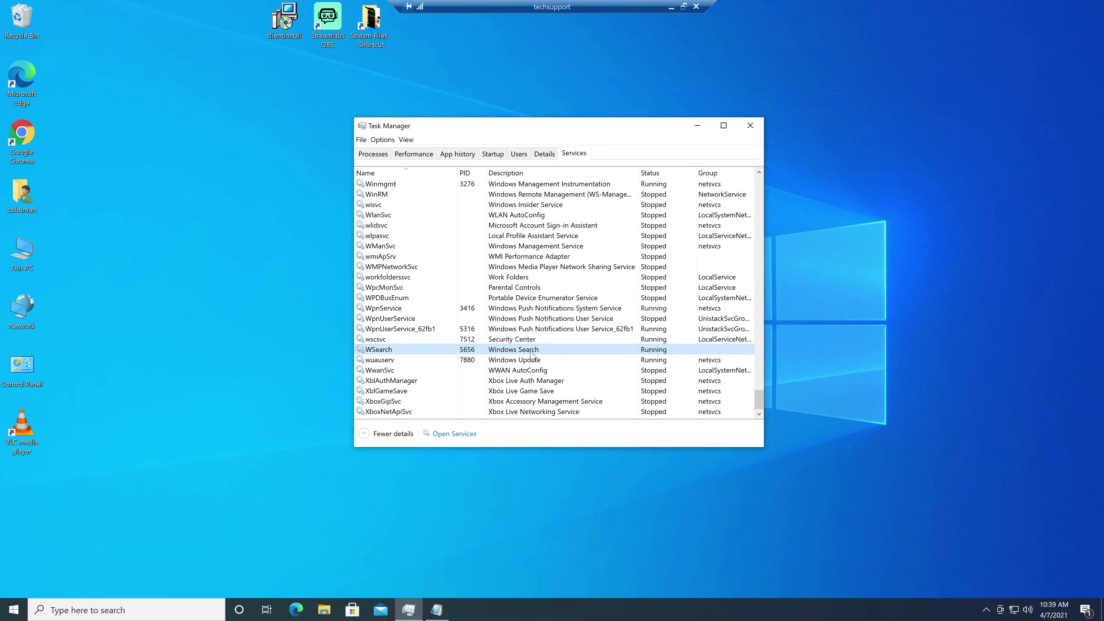
click(374, 152)
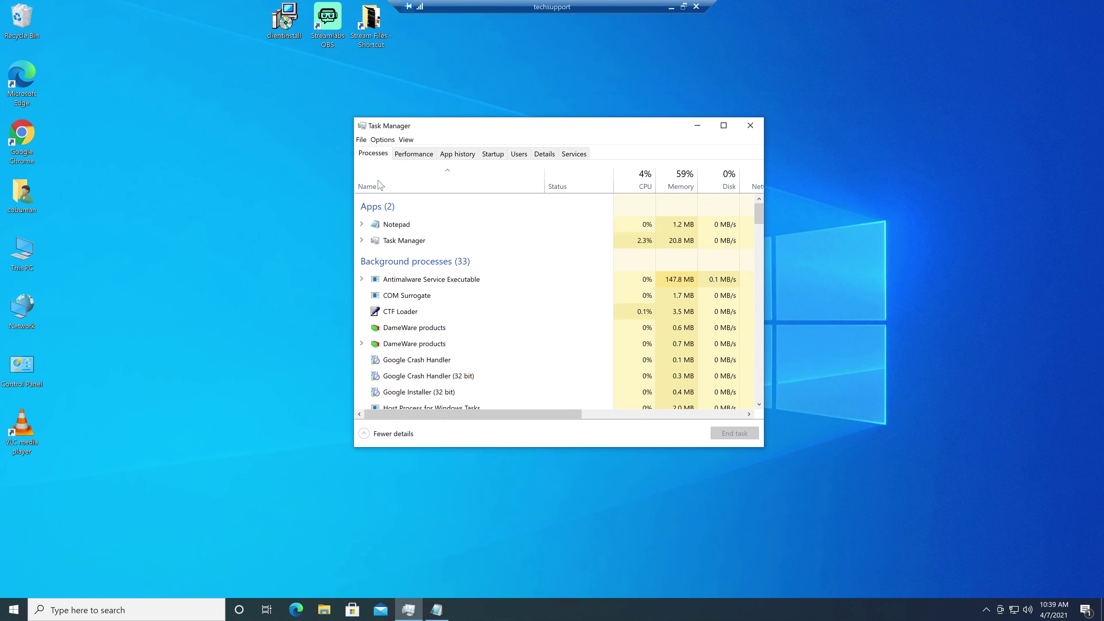
drag(762, 211, 745, 390)
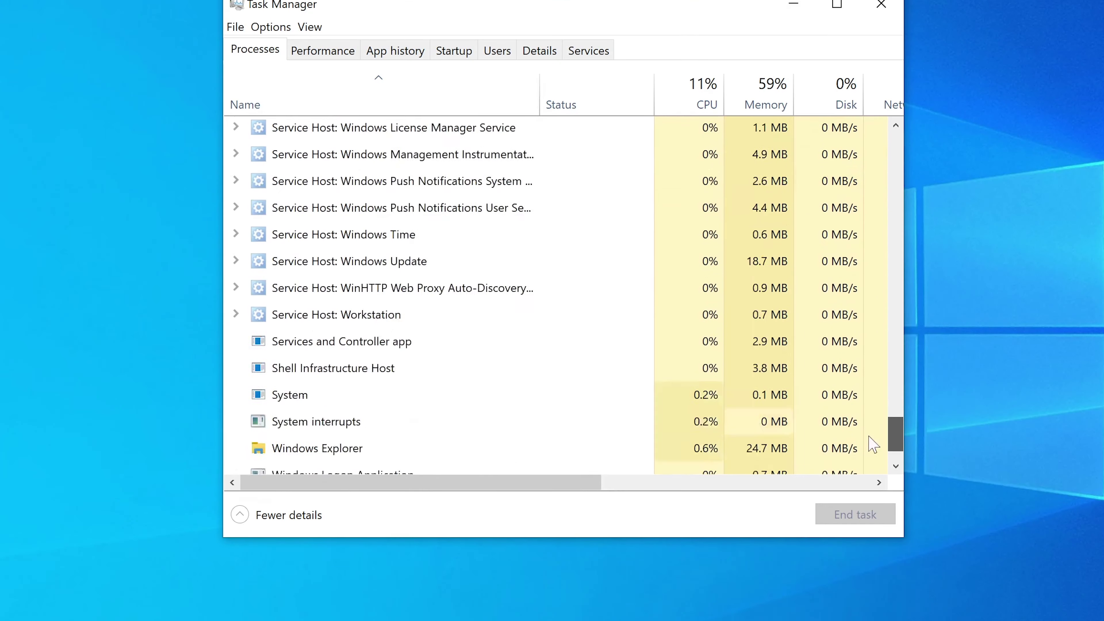
scroll(873, 442, down, 2)
click(383, 354)
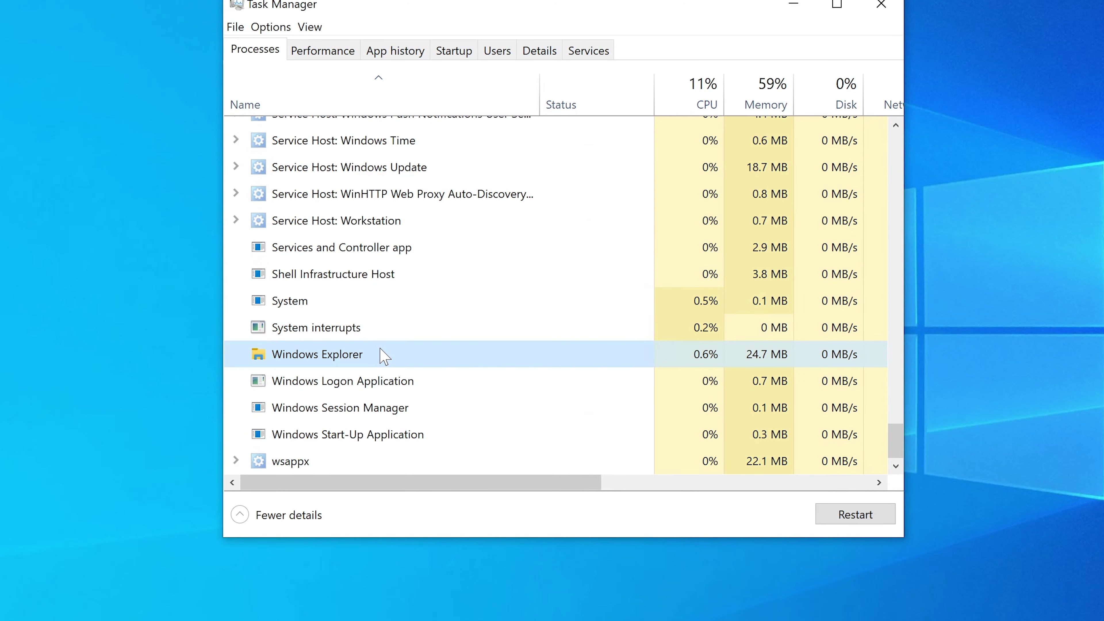
- Stop the WSearch (Windows Search) service and close Task Manager
click(592, 51)
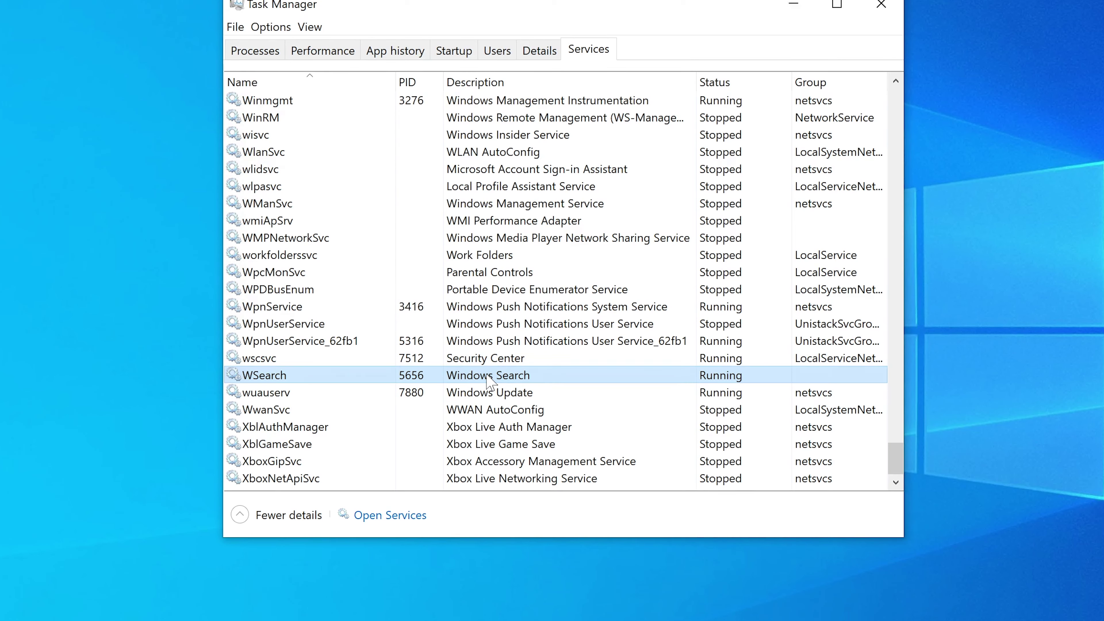
right_click(655, 375)
click(711, 404)
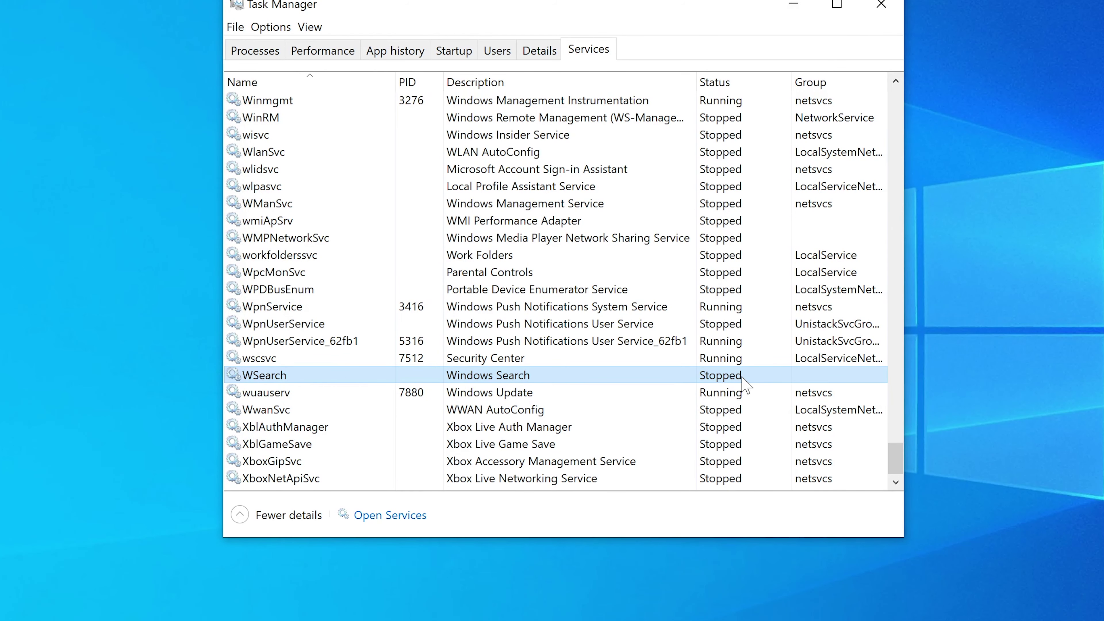
click(896, 8)
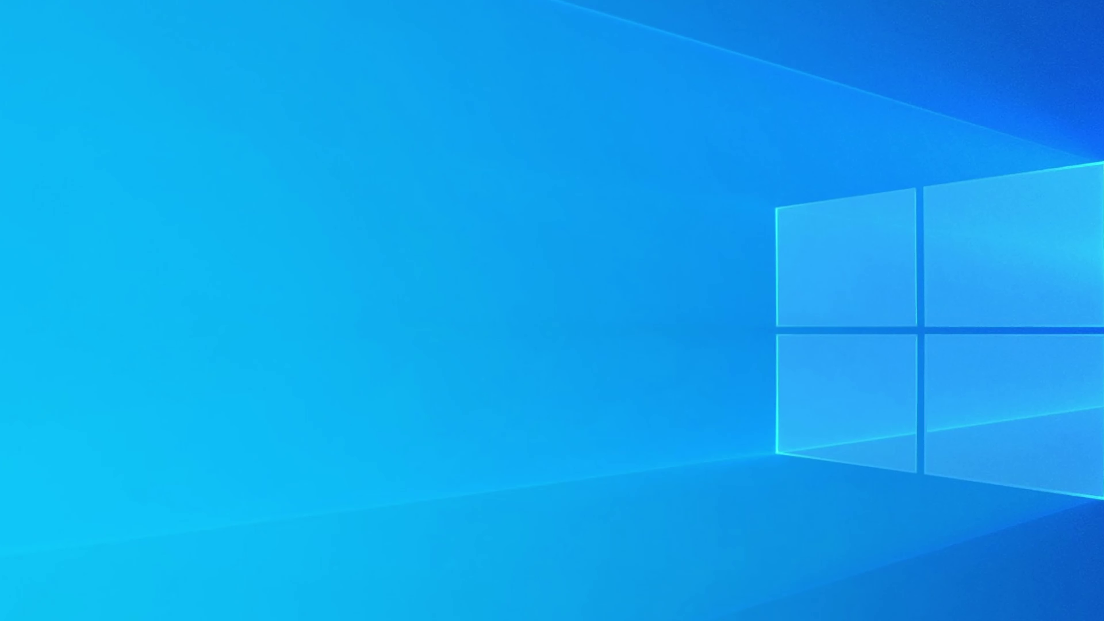
- Search Windows for powershell and open Windows PowerShell without elevated rights
key(super+s)
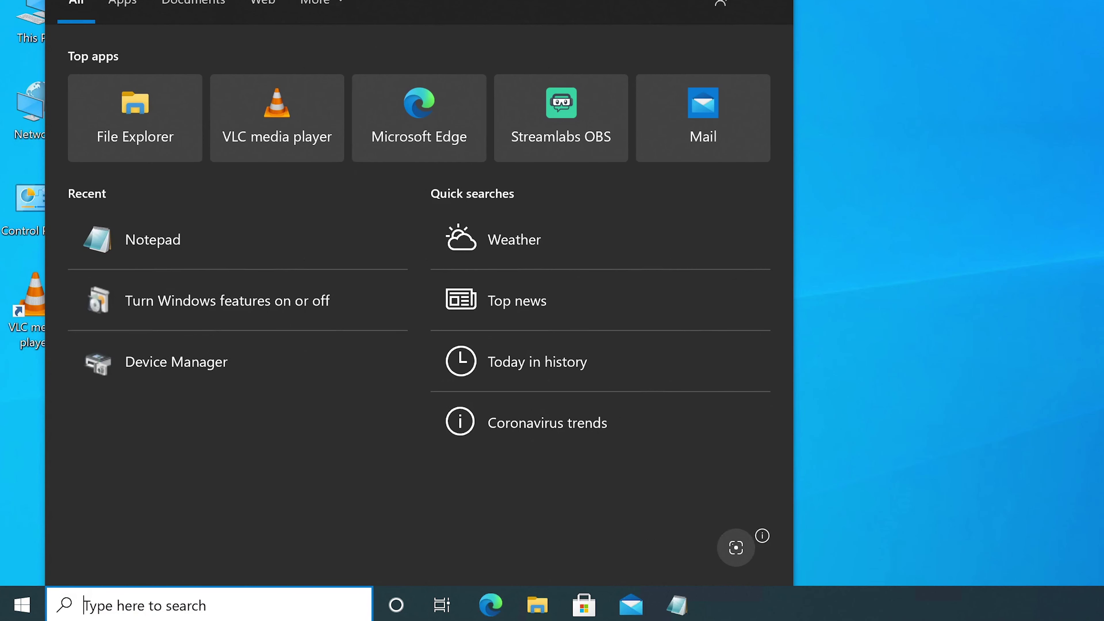
text(power)
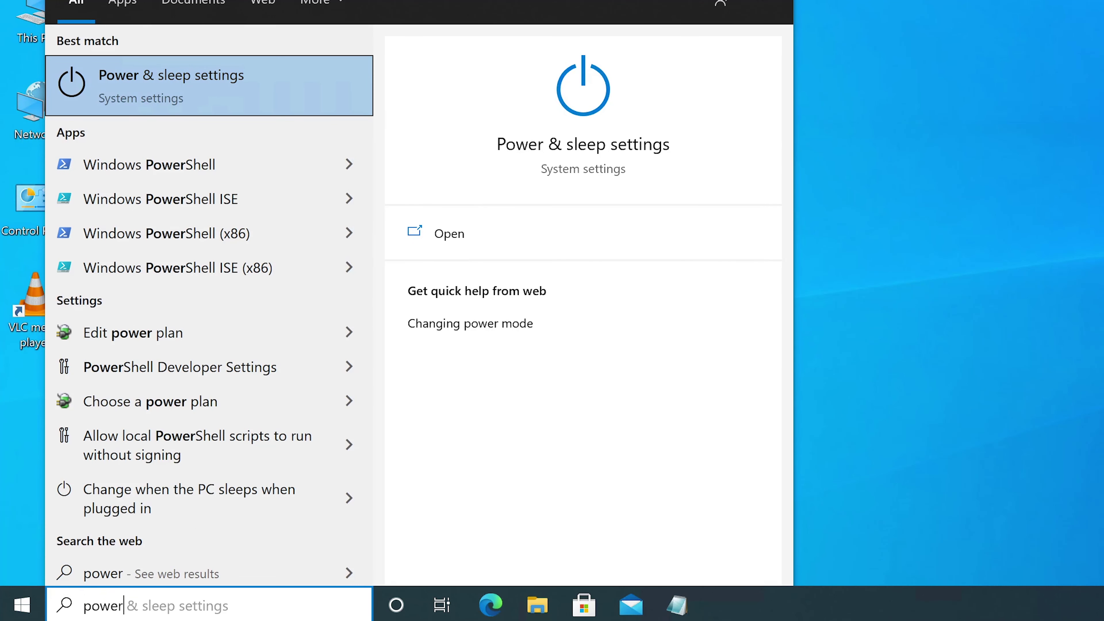
text(she)
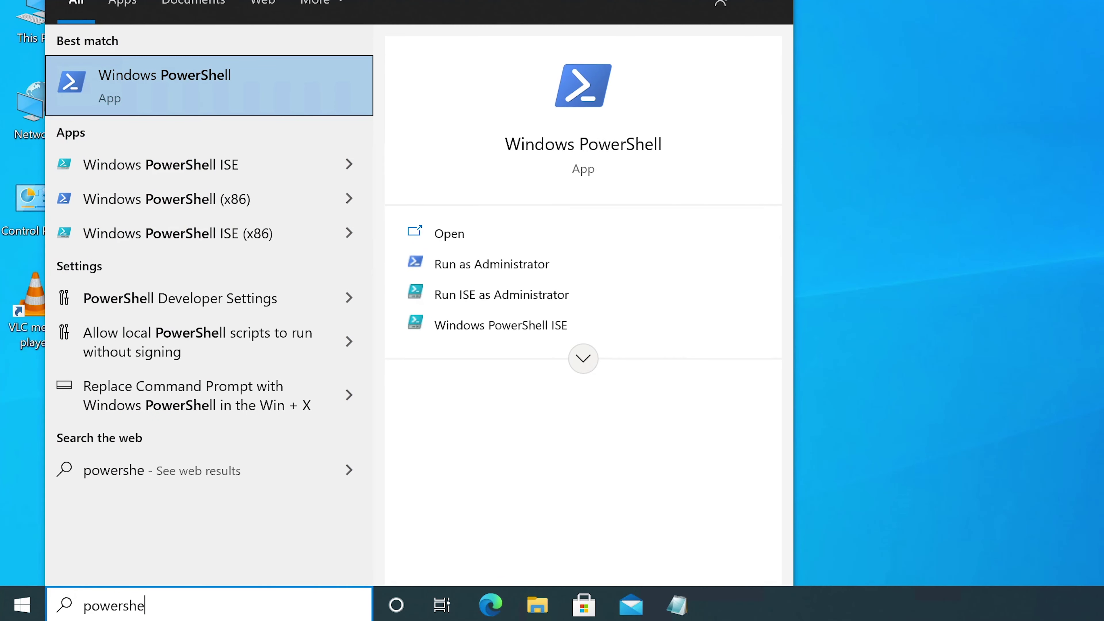
key(Return)
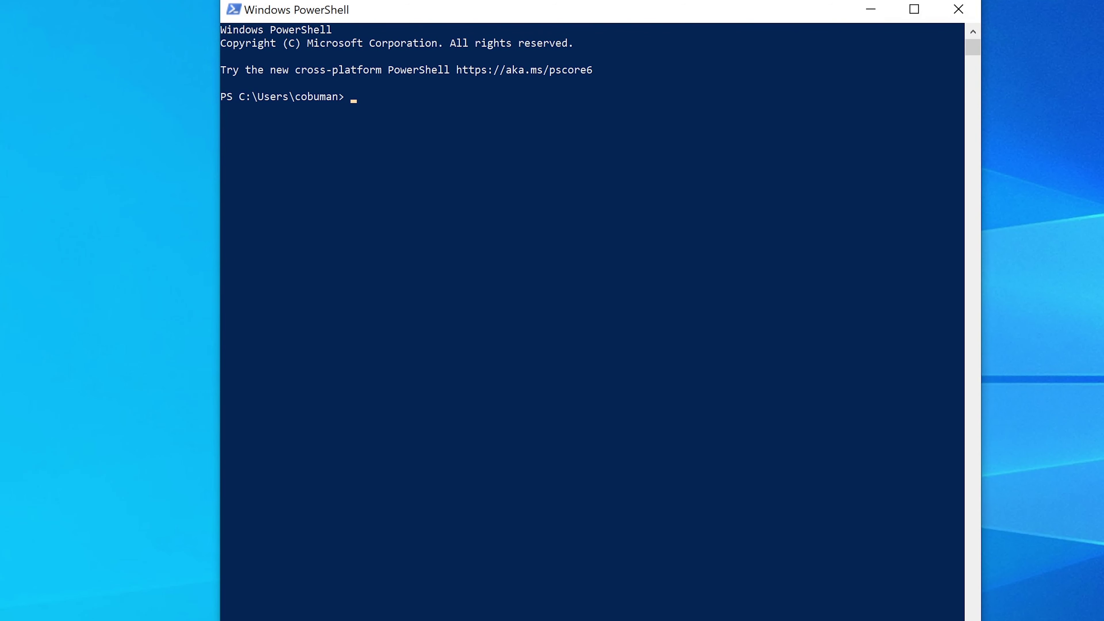
- Copy the sfc /scannow command from the Notepad note, minimize Notepad, and paste the command at the PowerShell prompt
key(alt+Tab)
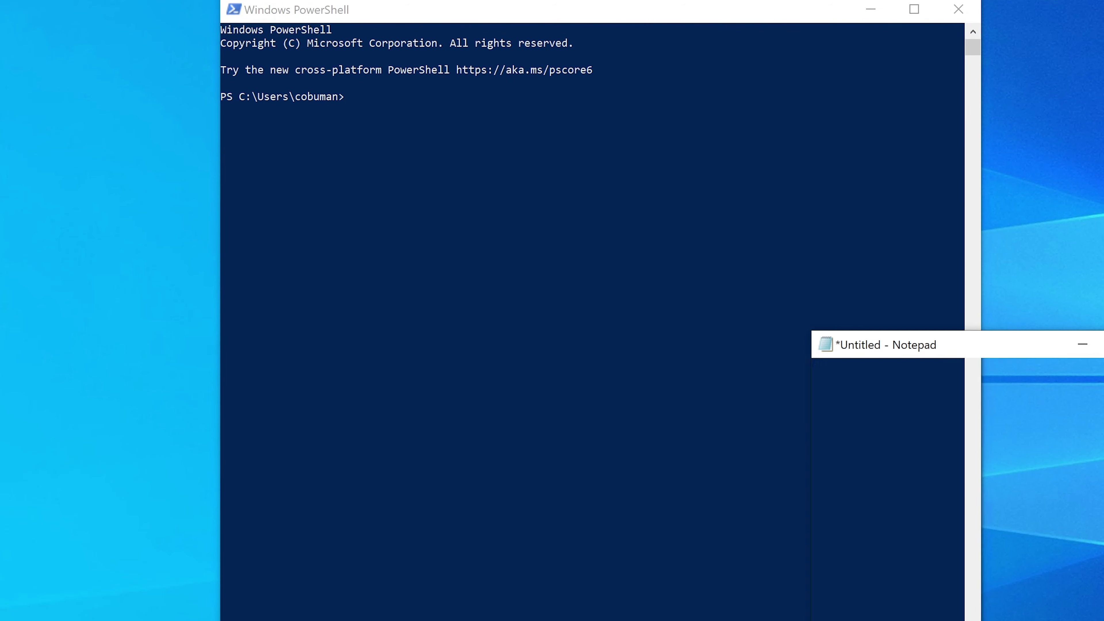
key(shift+Left)
key(shift+Left)
key(shift+Left)
key(shift+Left)
key(shift+Left)
key(shift+Left)
key(shift+Left)
key(shift+Left)
key(shift+Left)
key(shift+Left)
key(shift+Left)
key(shift+Left)
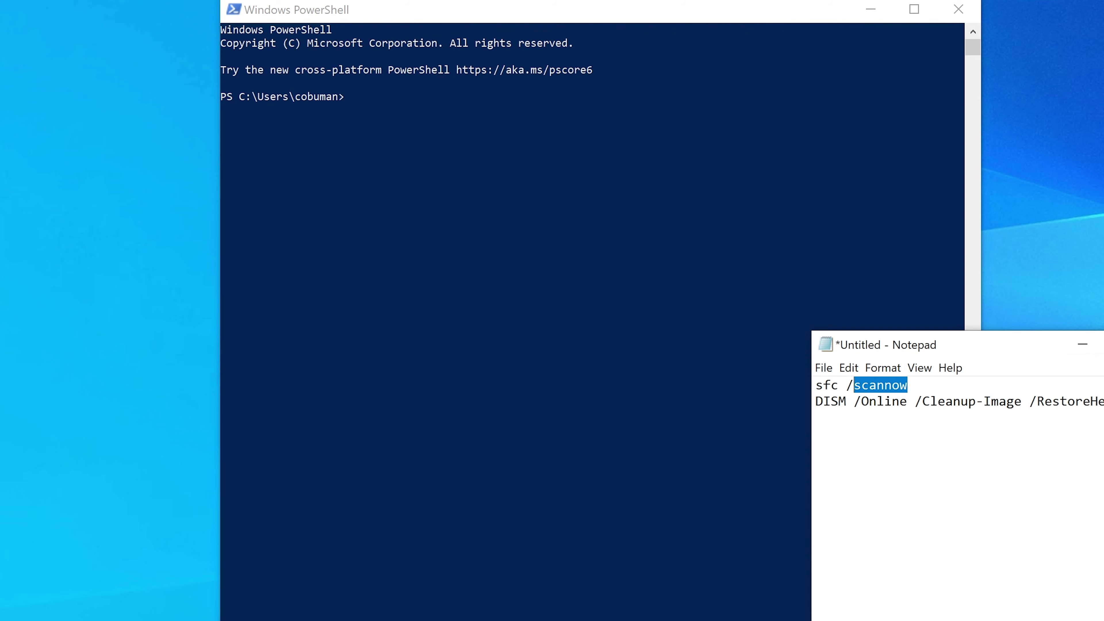
right_click(847, 383)
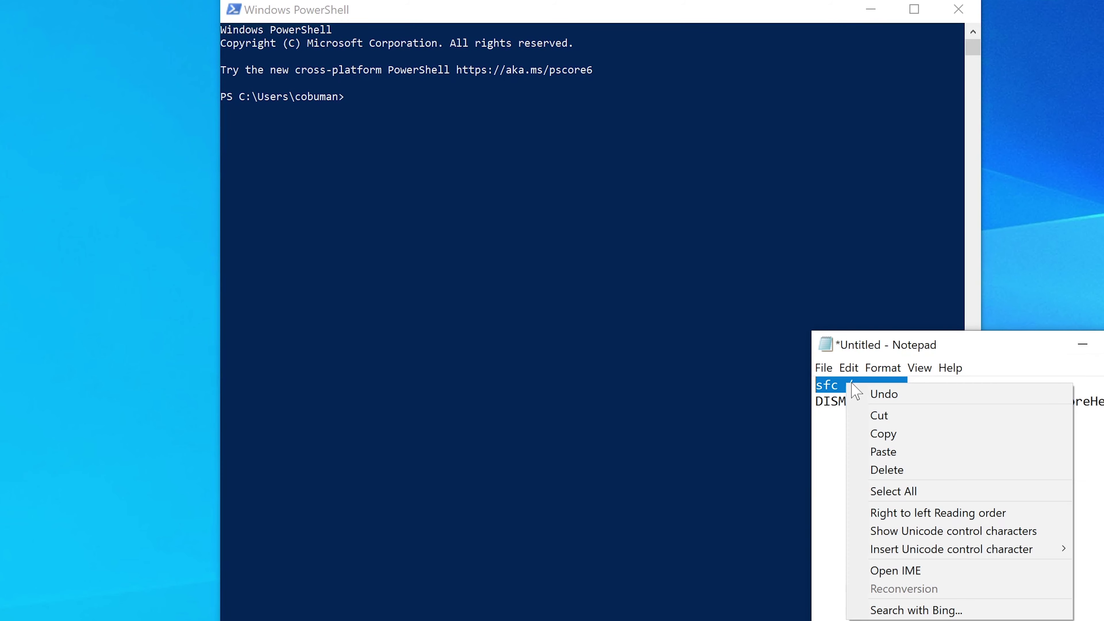
click(907, 436)
click(1076, 348)
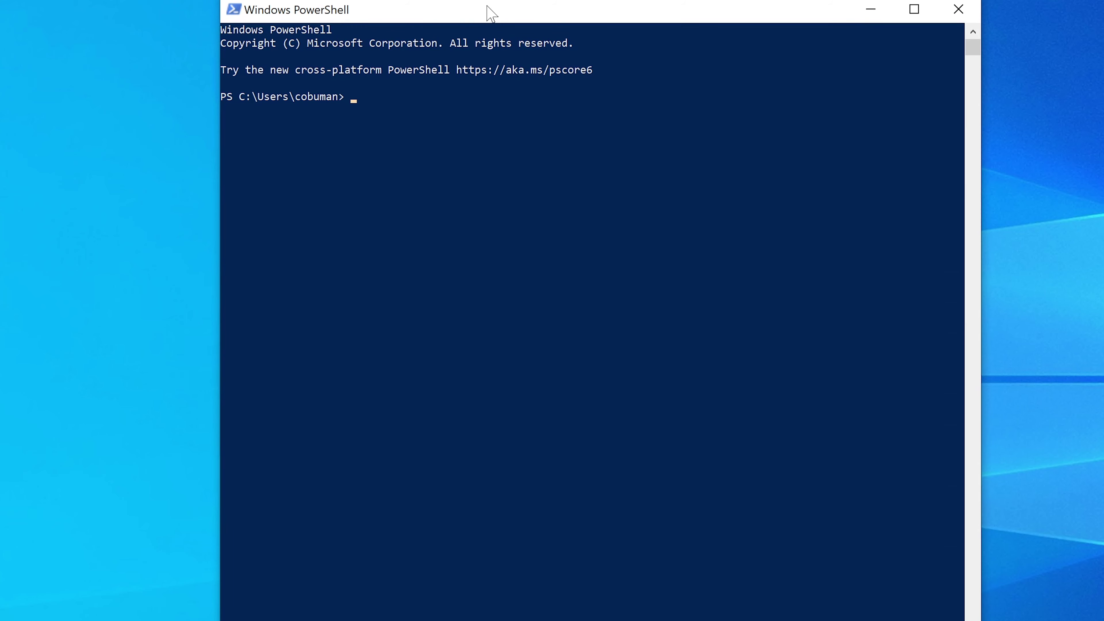
key(ctrl+v)
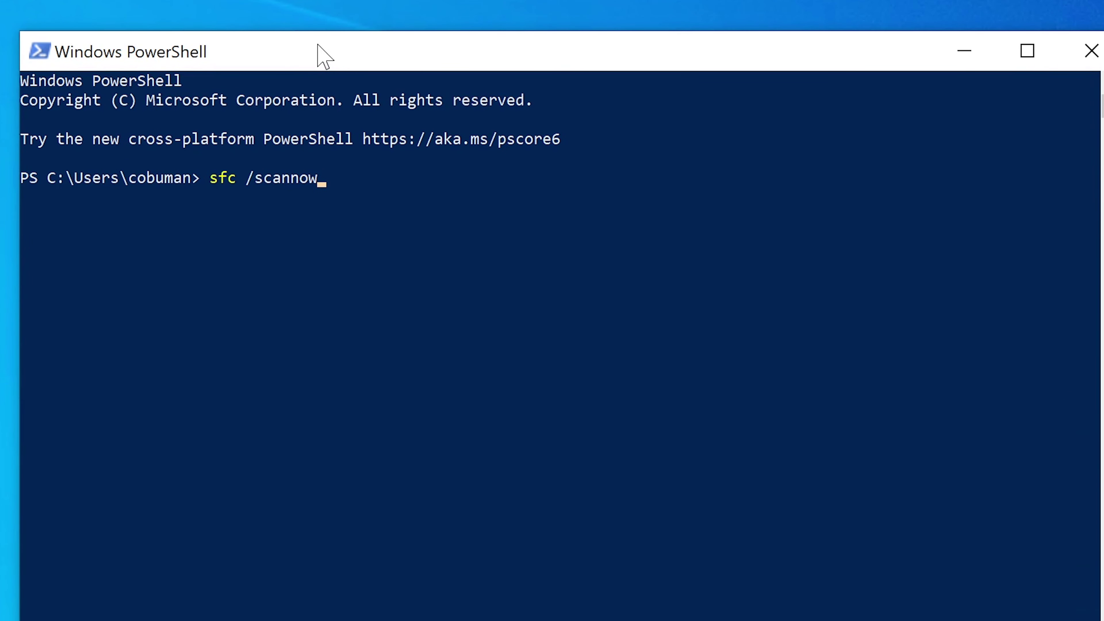
- Highlight the sfc /scannow command, try running it in the non-elevated PowerShell session, and close the window
drag(211, 186, 229, 190)
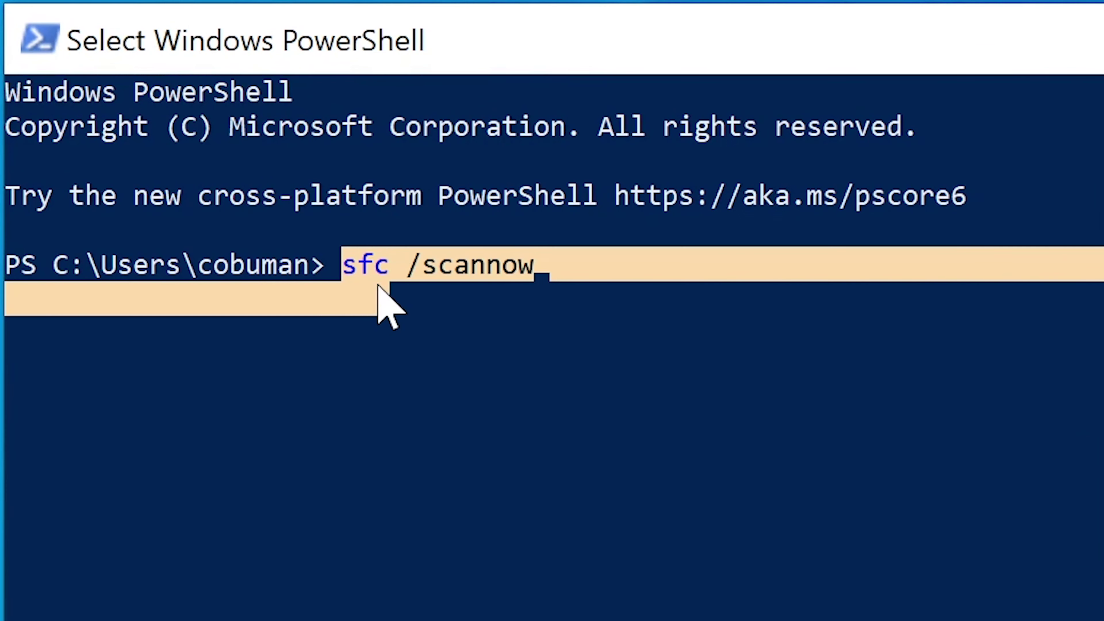
drag(377, 285, 554, 271)
click(573, 265)
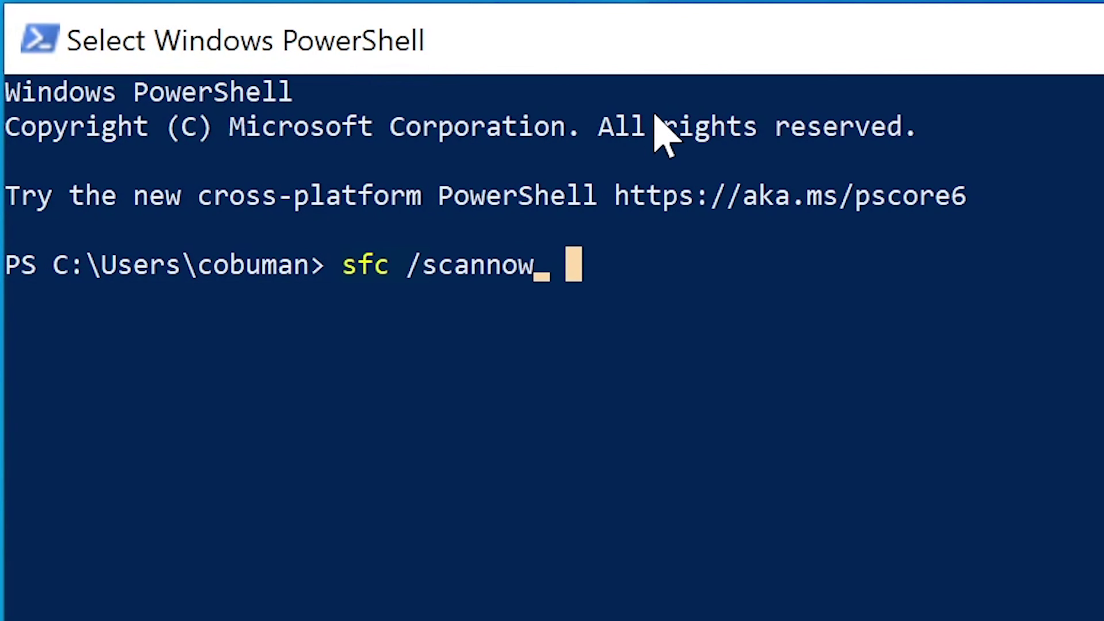
key(Escape)
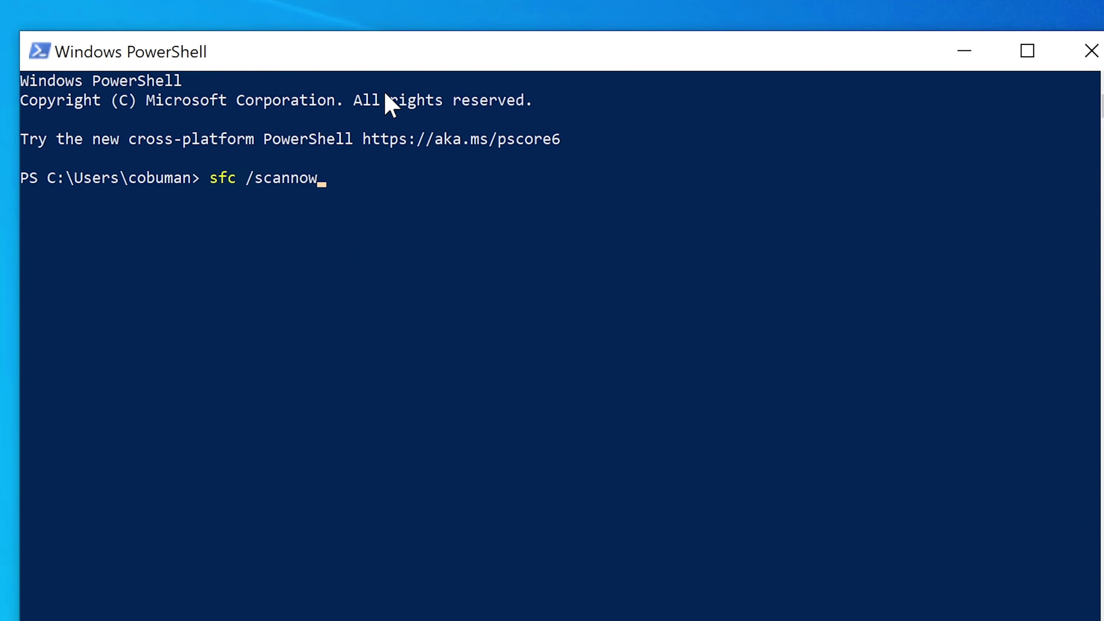
drag(421, 60, 424, 69)
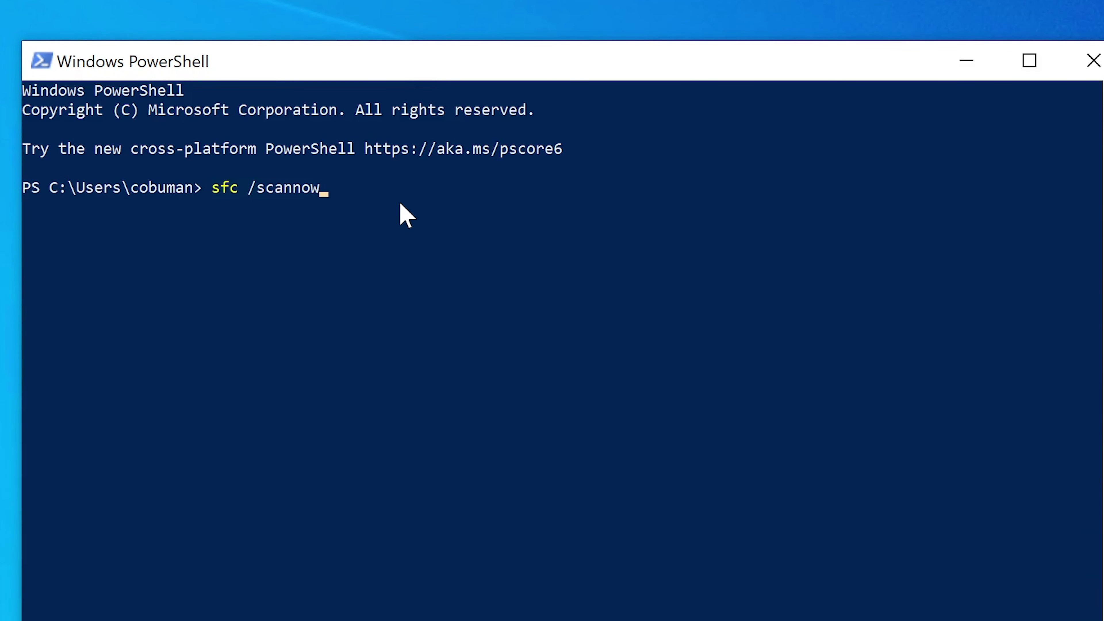
key(Return)
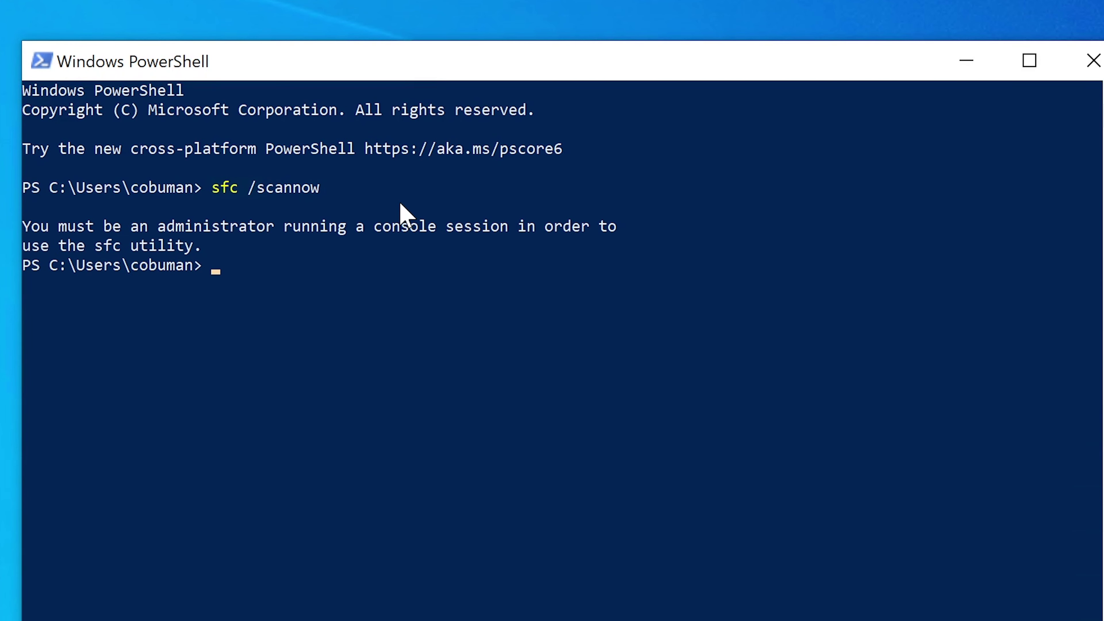
click(1092, 65)
- Search Windows for powershell and open it as administrator, allowing the app to make changes to the device
key(super)
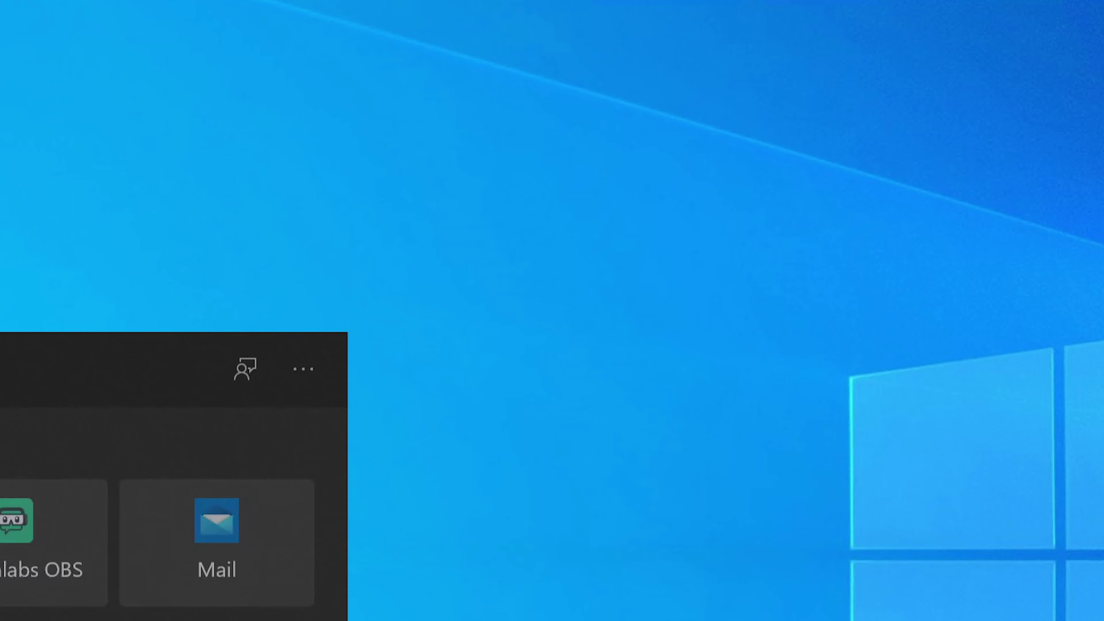
text(powershell)
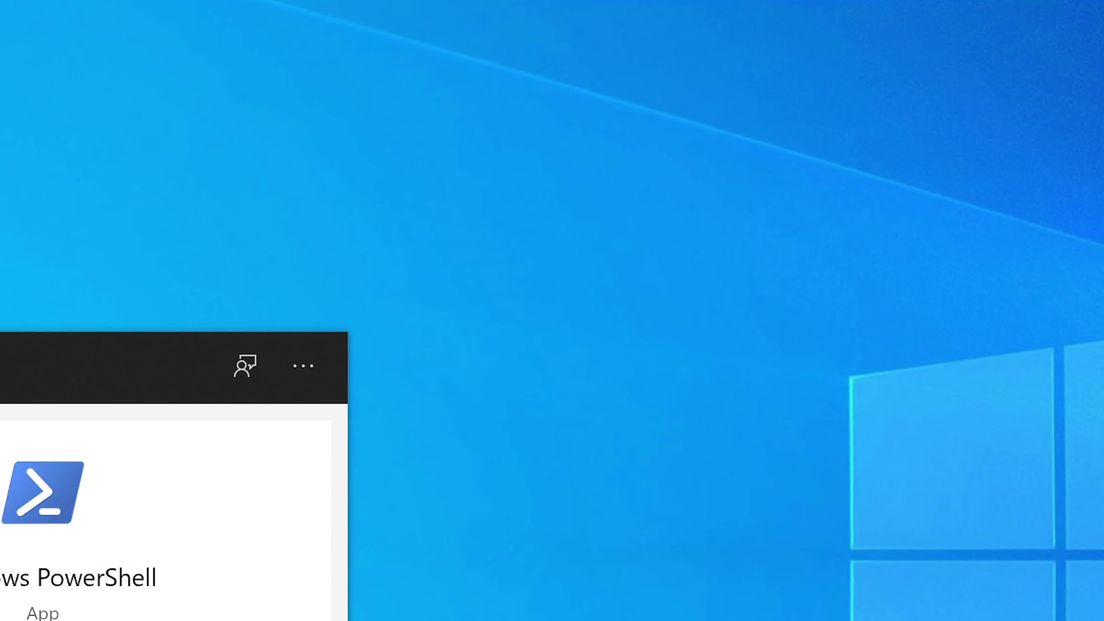
key(ctrl+shift+Return)
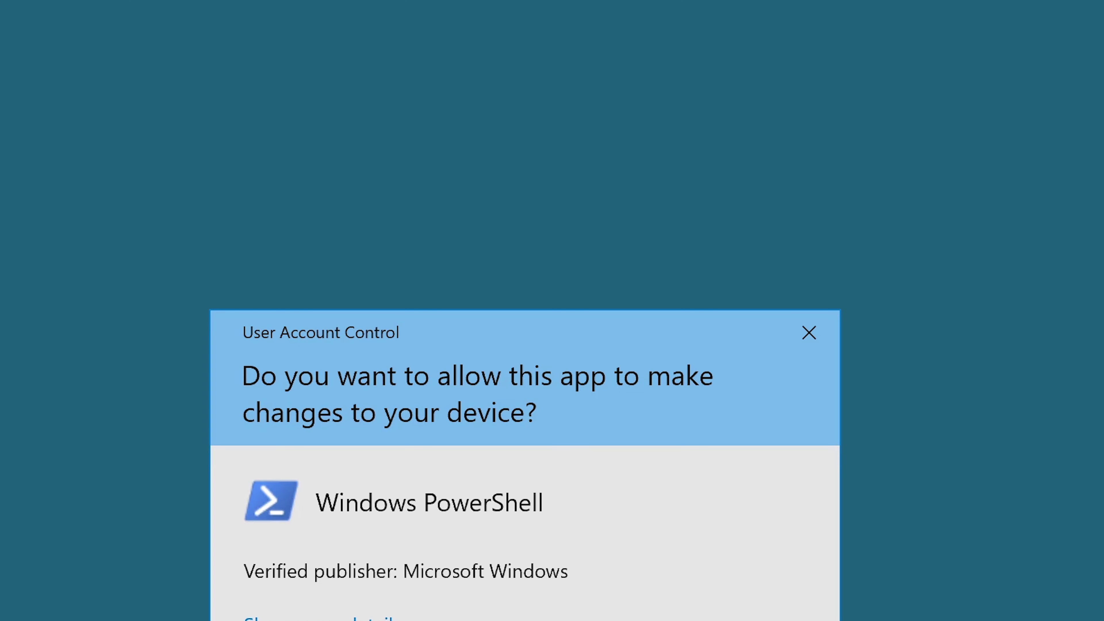
key(alt+y)
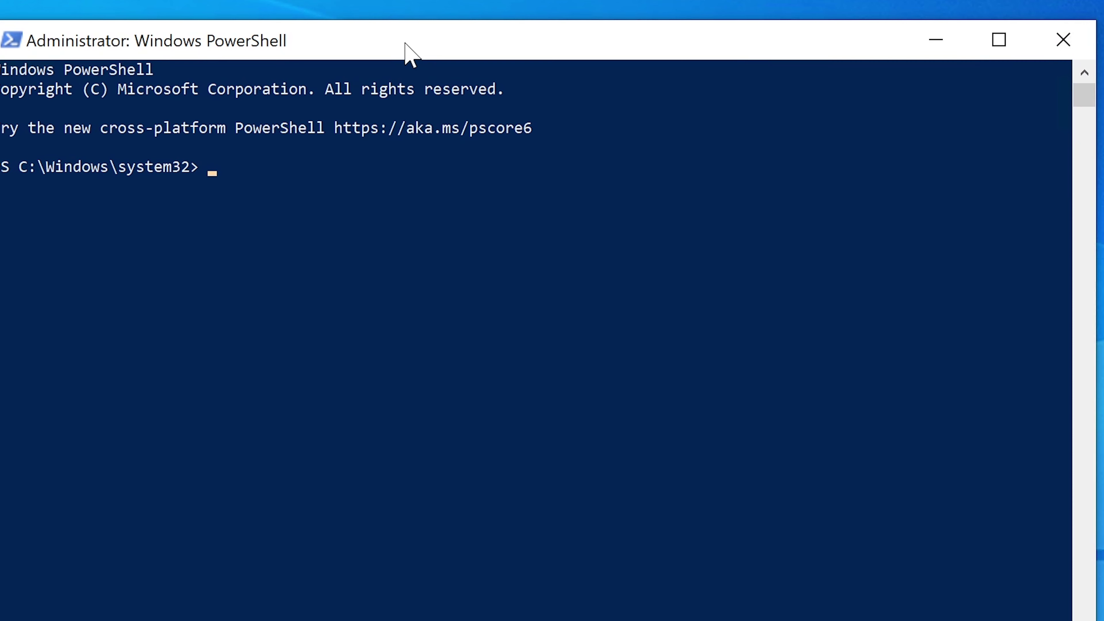
- Run the sfc /scannow command in the administrator PowerShell session
text(scf)
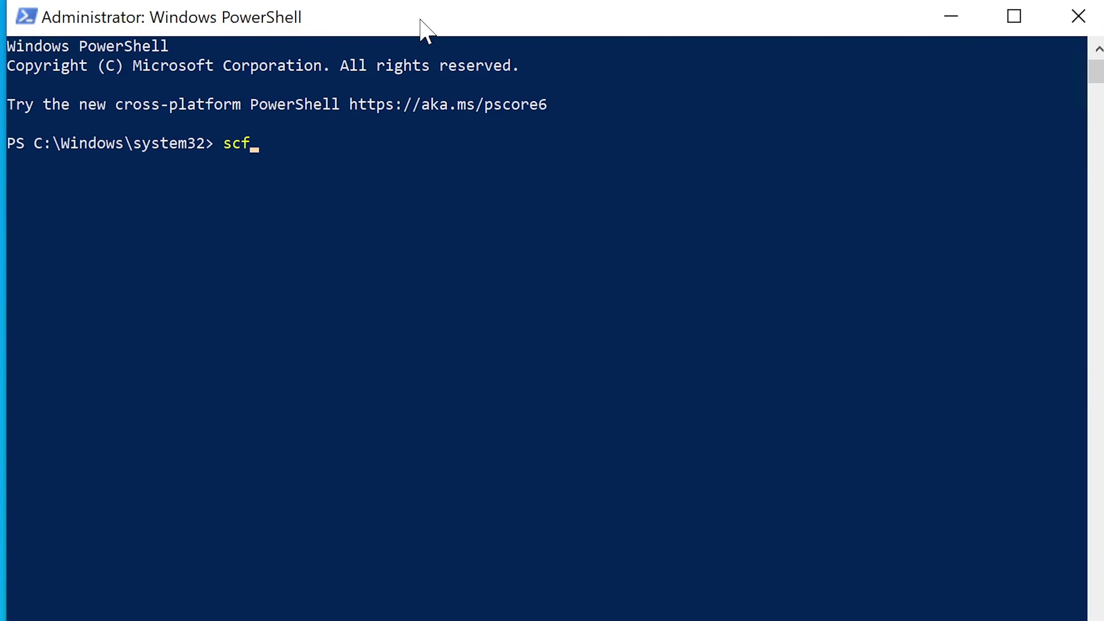
key(BackSpace)
key(BackSpace)
text(fc /scannow)
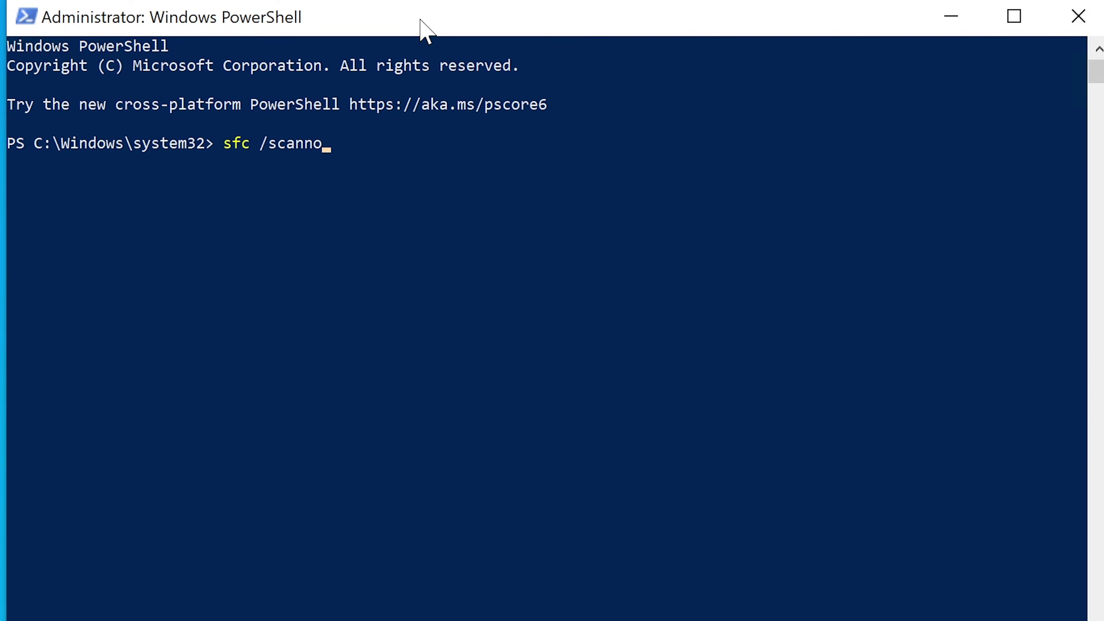
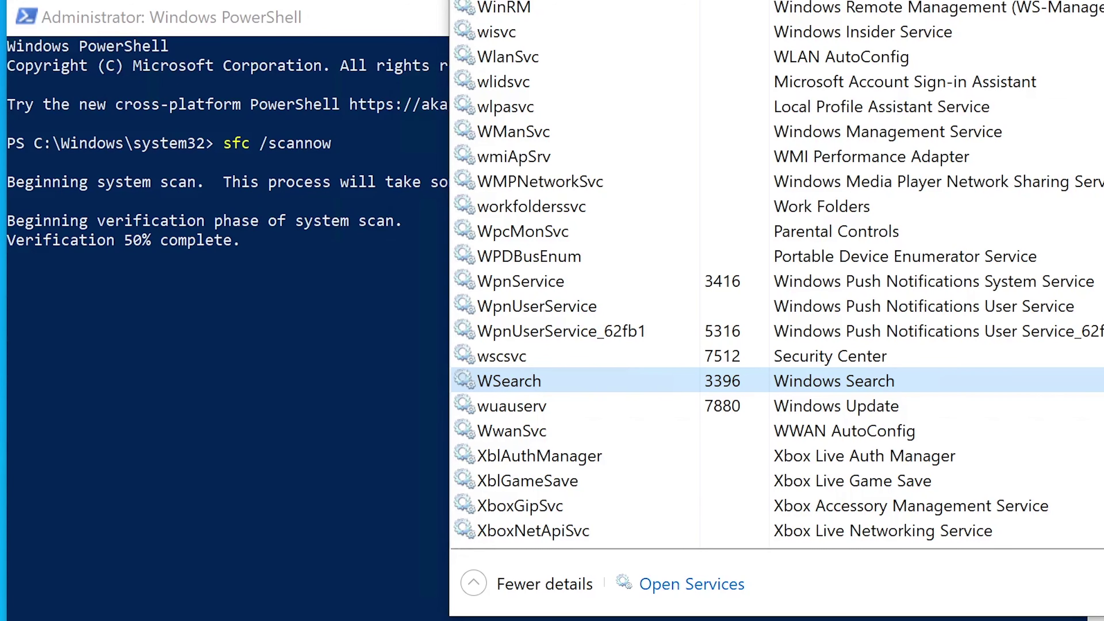
- Review the sfc and DISM commands in Notepad during the scan, move the note aside, and return to PowerShell
key(alt+Tab)
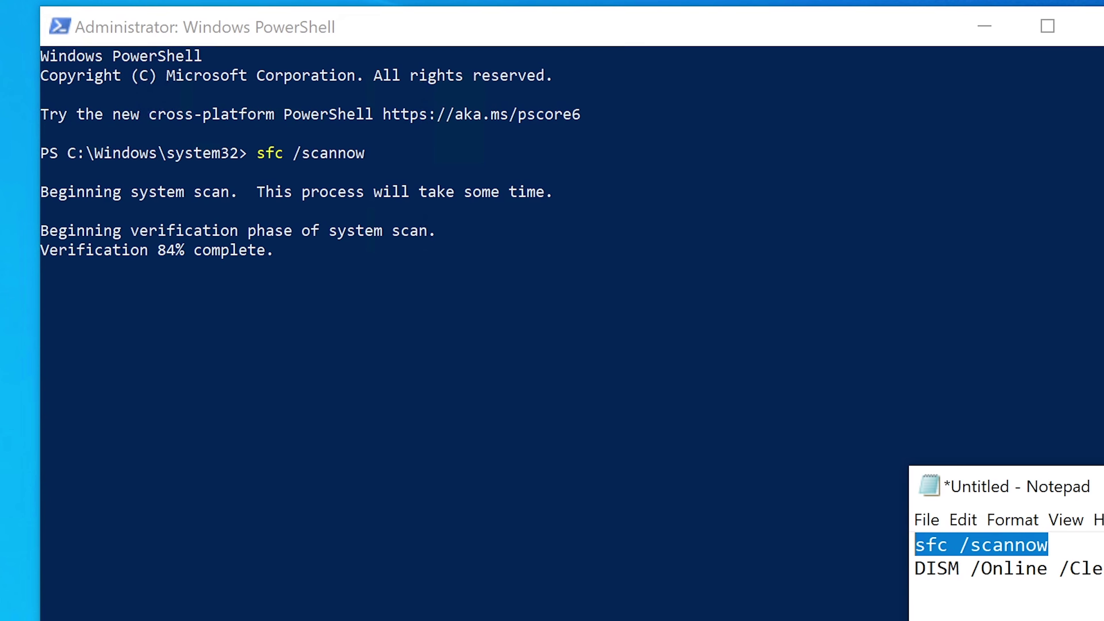
drag(1102, 487, 916, 177)
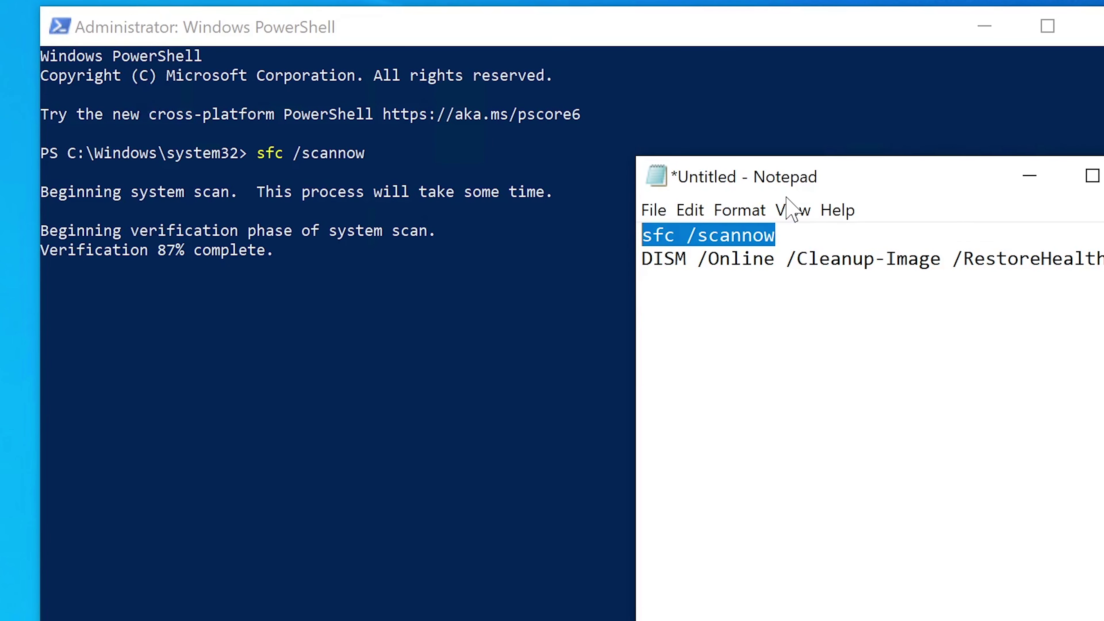
click(775, 235)
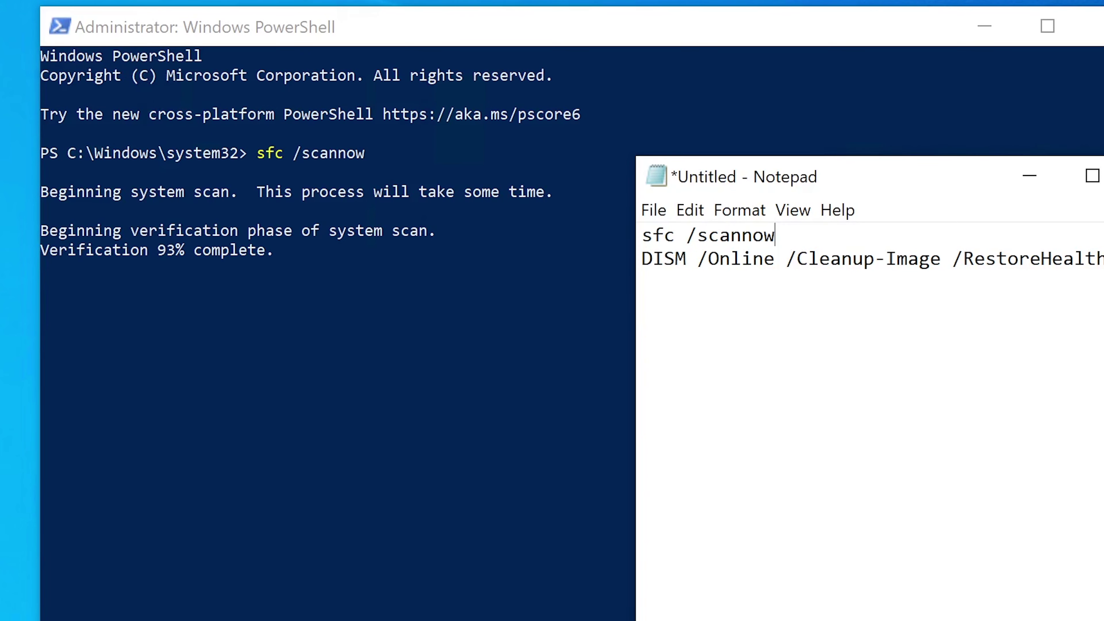
drag(892, 183, 1103, 195)
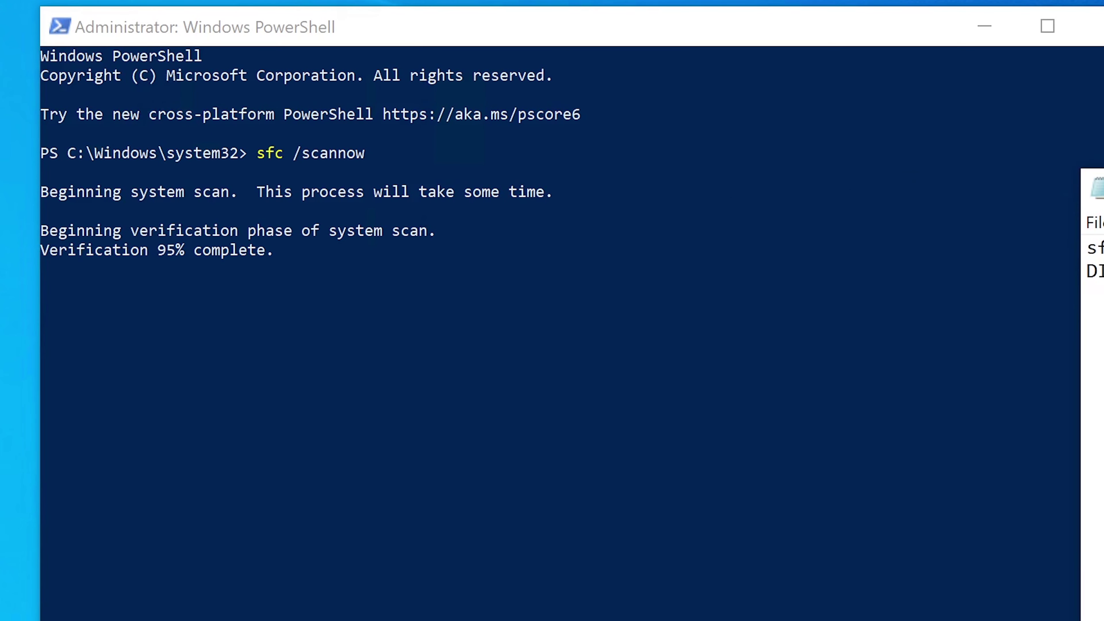
click(886, 33)
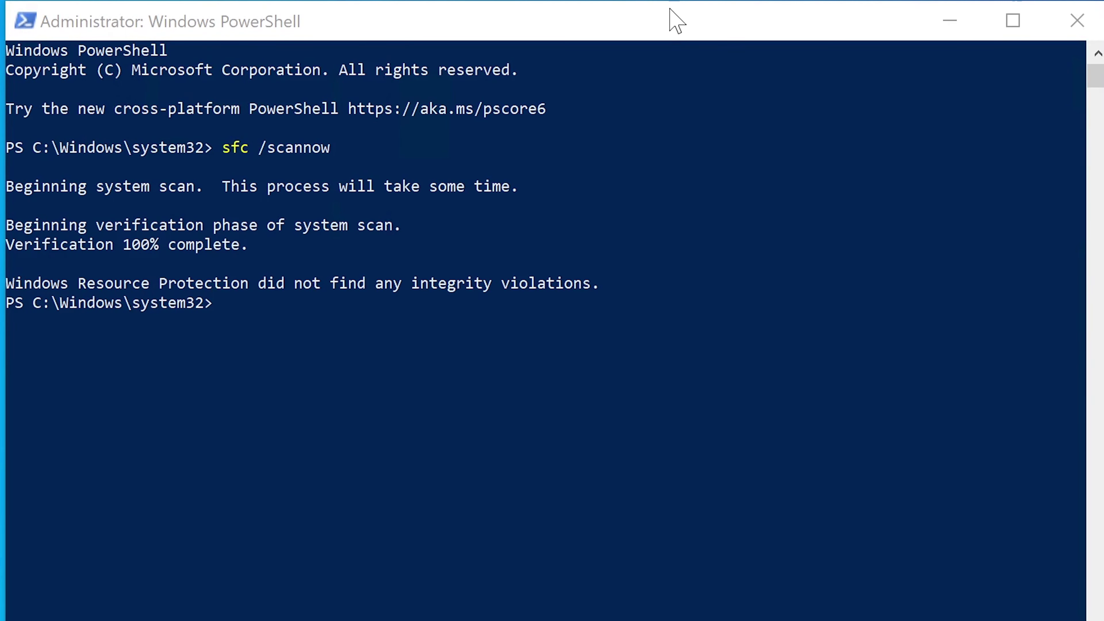
- Highlight the Windows Resource Protection result line of the system scan to read it, and clear the selection
click(651, 26)
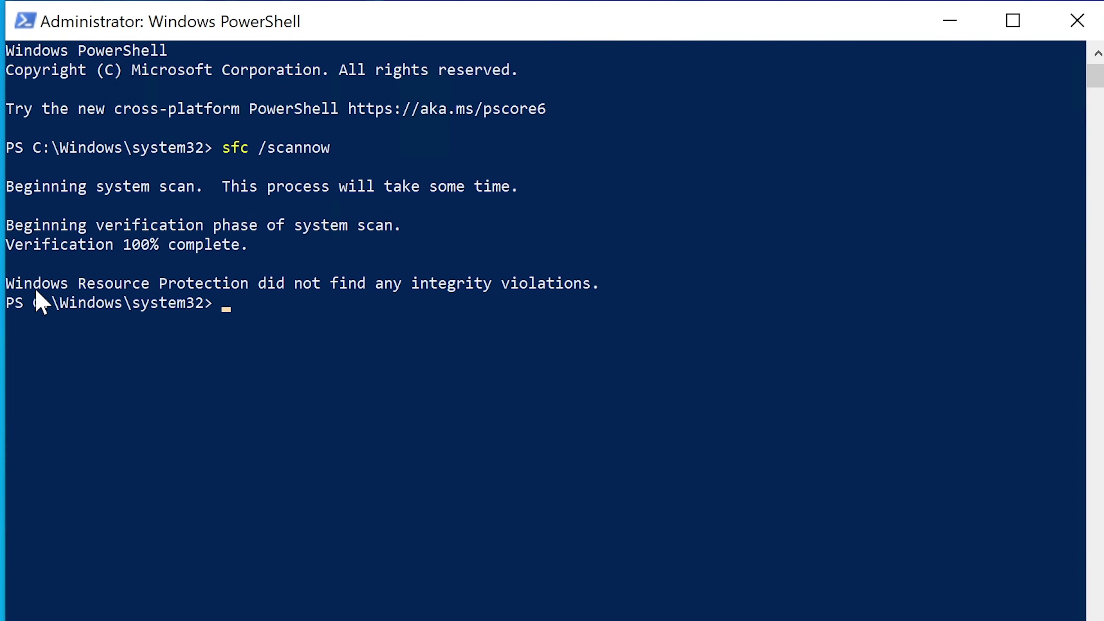
drag(11, 281, 602, 289)
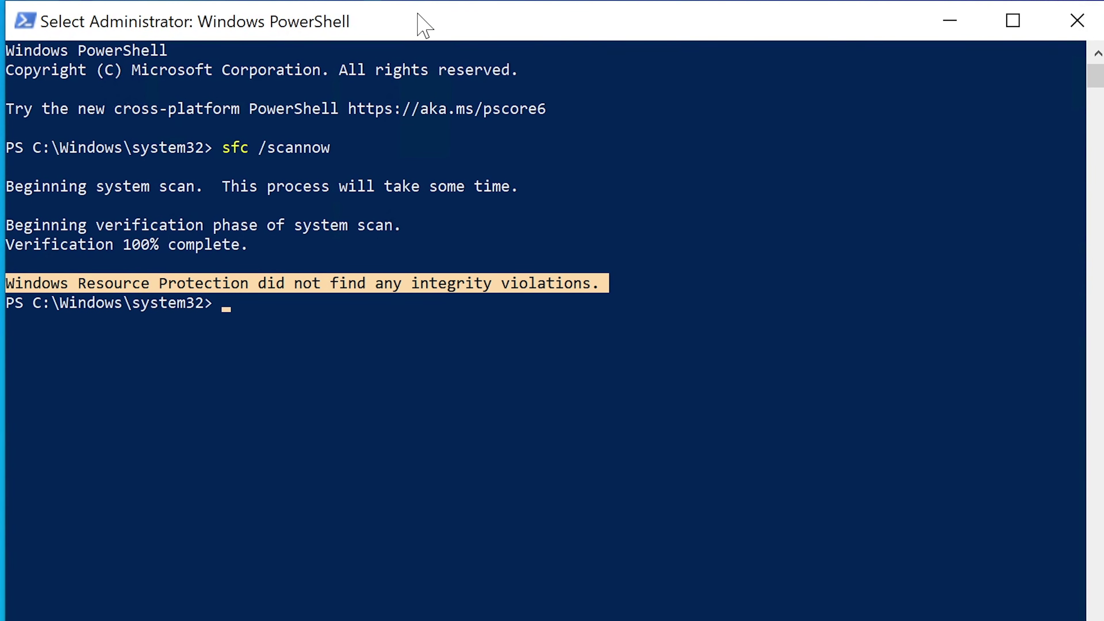
click(325, 283)
click(224, 301)
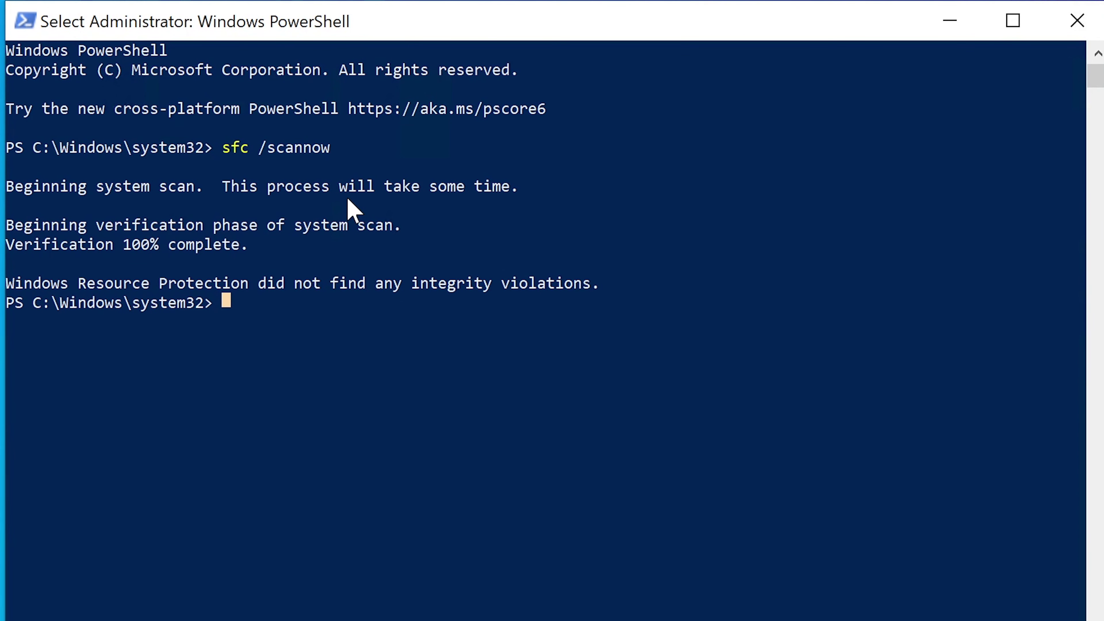
key(Escape)
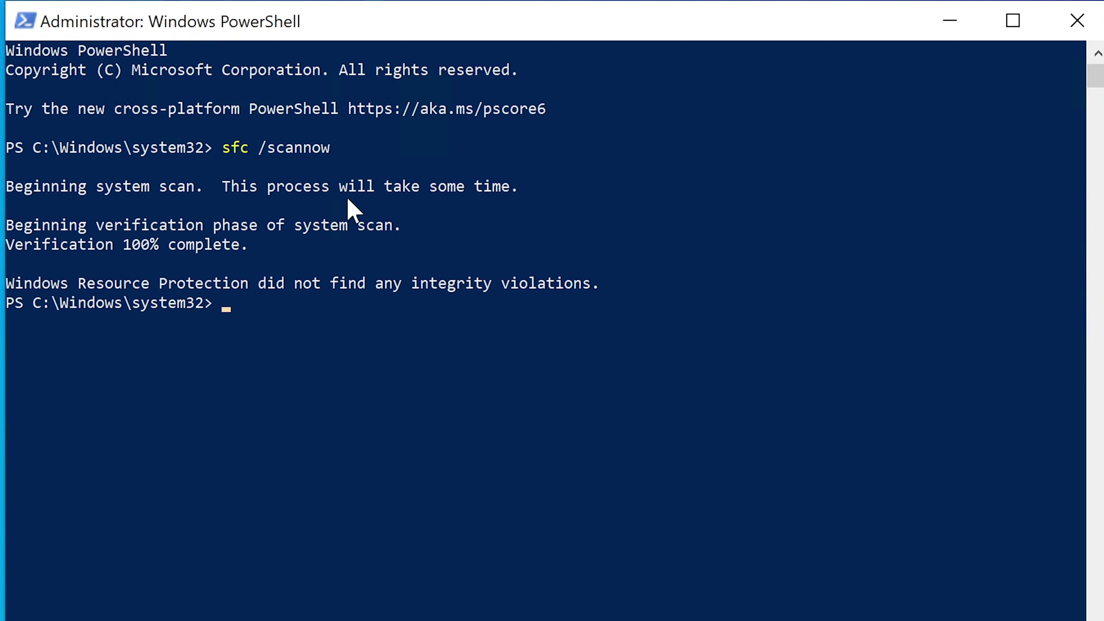
- Enter DISM /Online /Cleanup-Image /RestoreHealth at the PowerShell prompt, highlight the whole command to review it, and clear the selection
text(DISM /Online /Cleanup-Image /RestoreHealth)
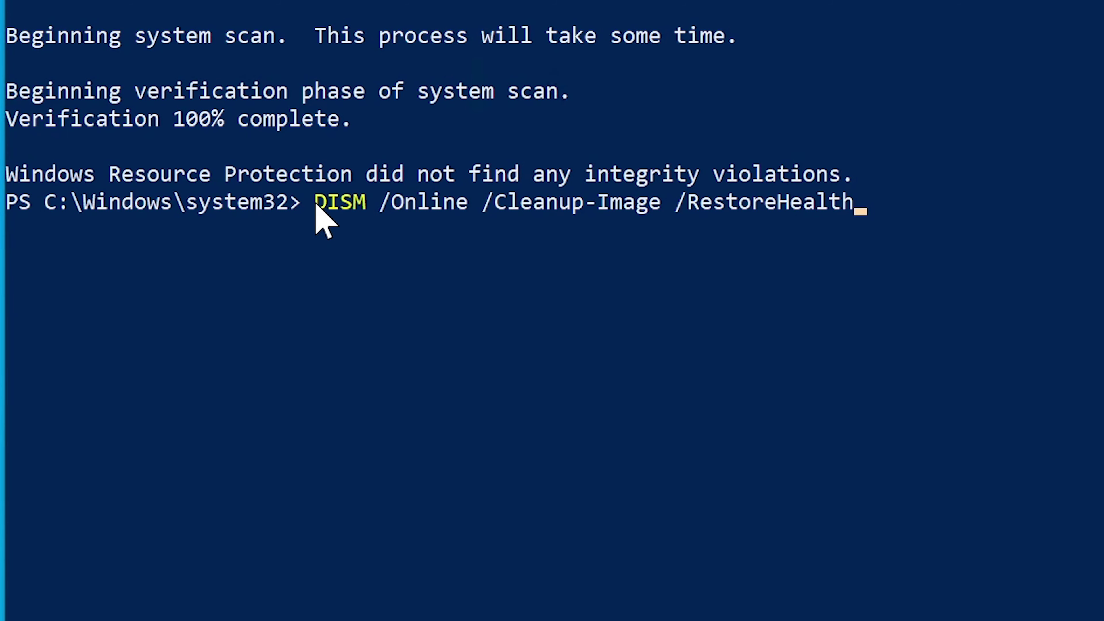
drag(315, 207, 851, 208)
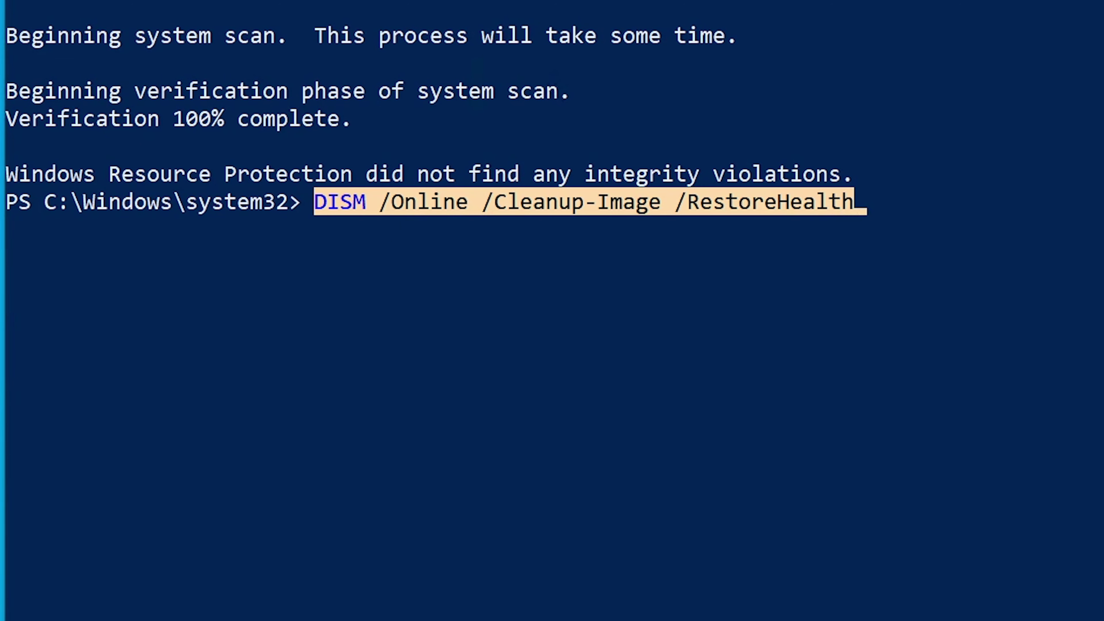
click(796, 202)
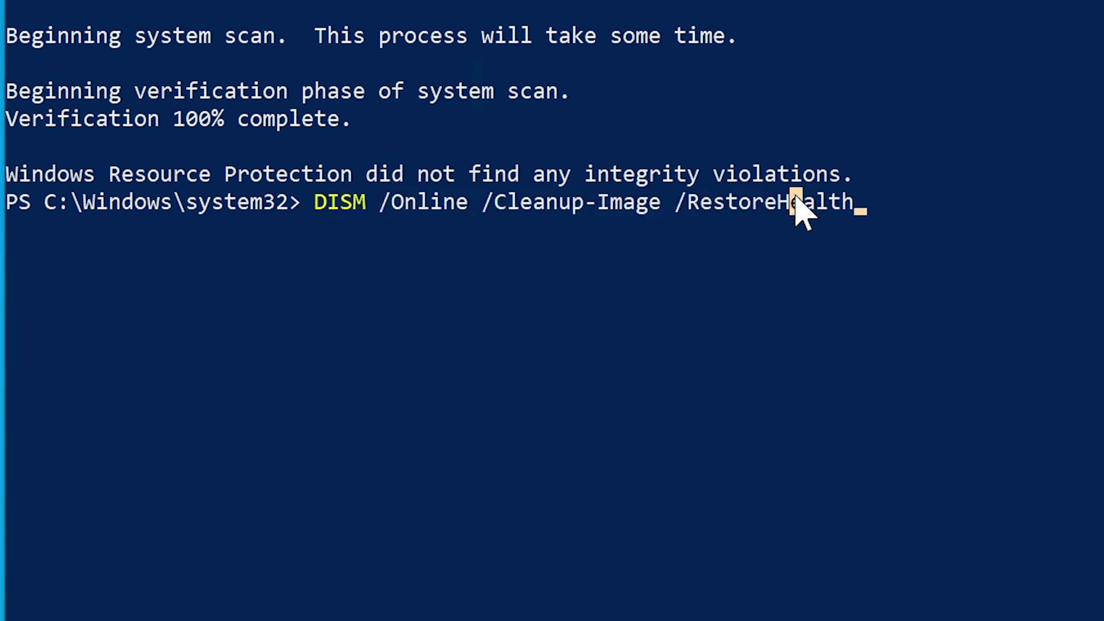
- Highlight DISM, /Online, /Cleanup-Image and /RestoreHealth one after another to check the spelling and spacing of each part of the command
drag(319, 205, 356, 206)
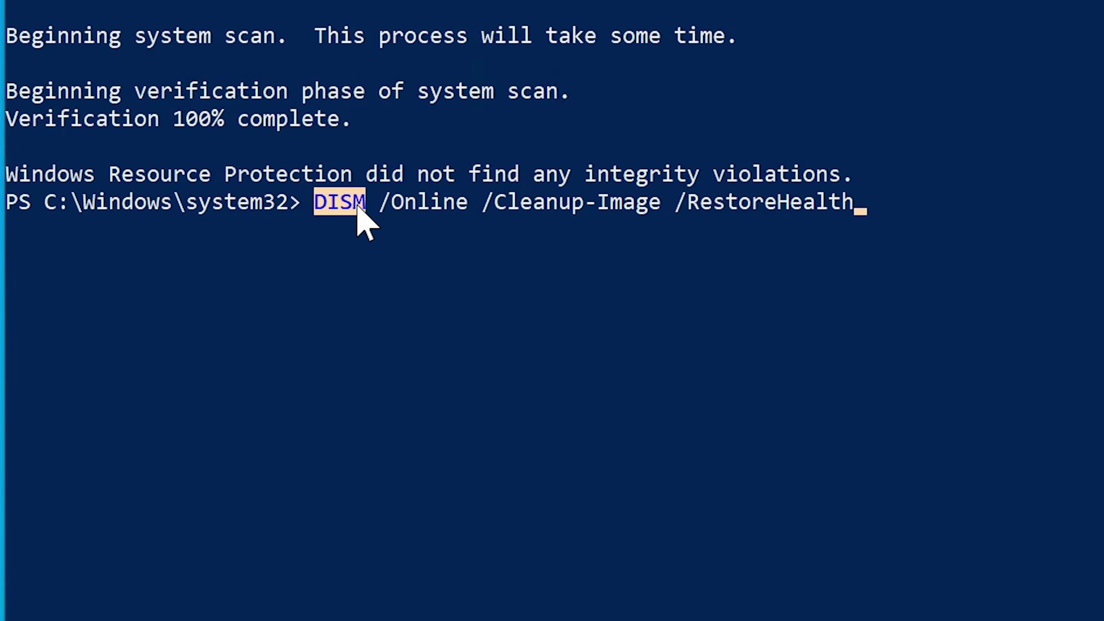
click(383, 204)
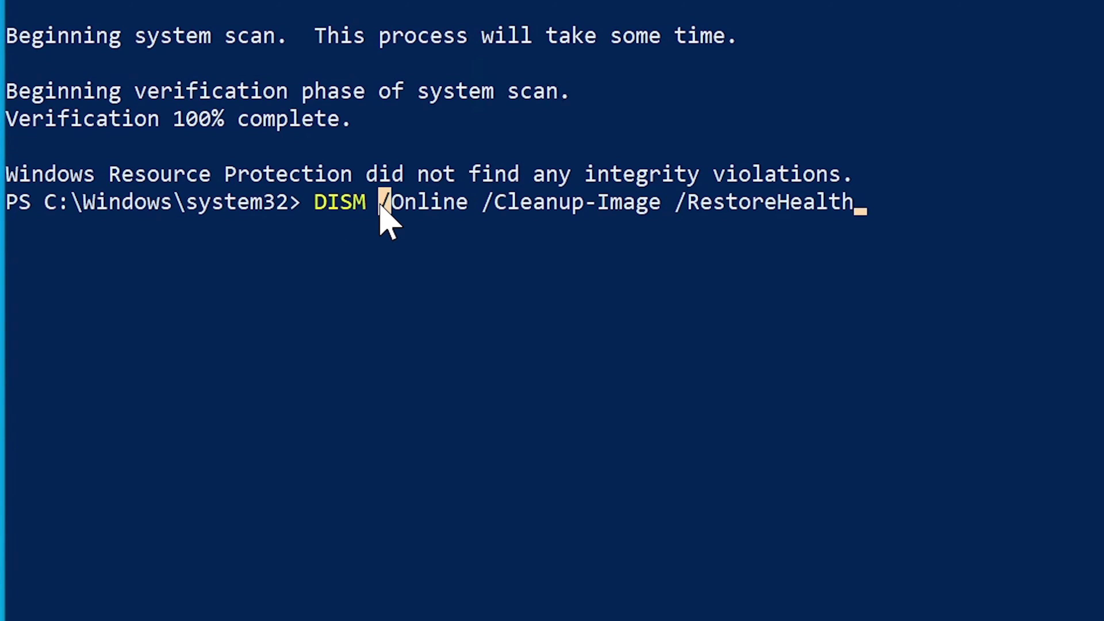
drag(379, 205, 491, 202)
click(488, 202)
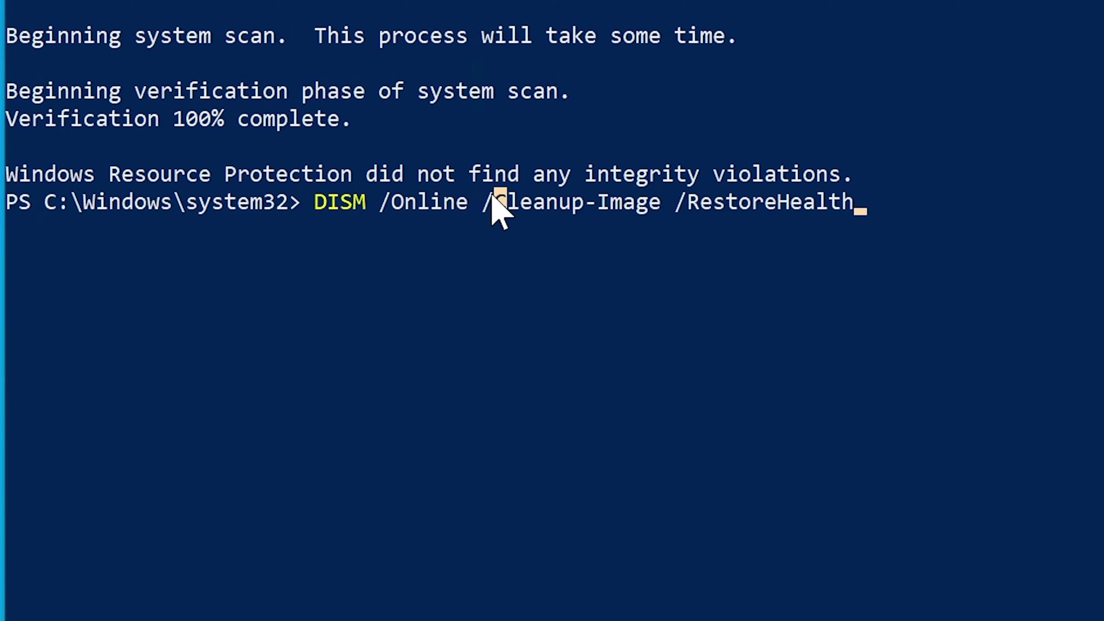
drag(483, 207, 654, 201)
click(680, 203)
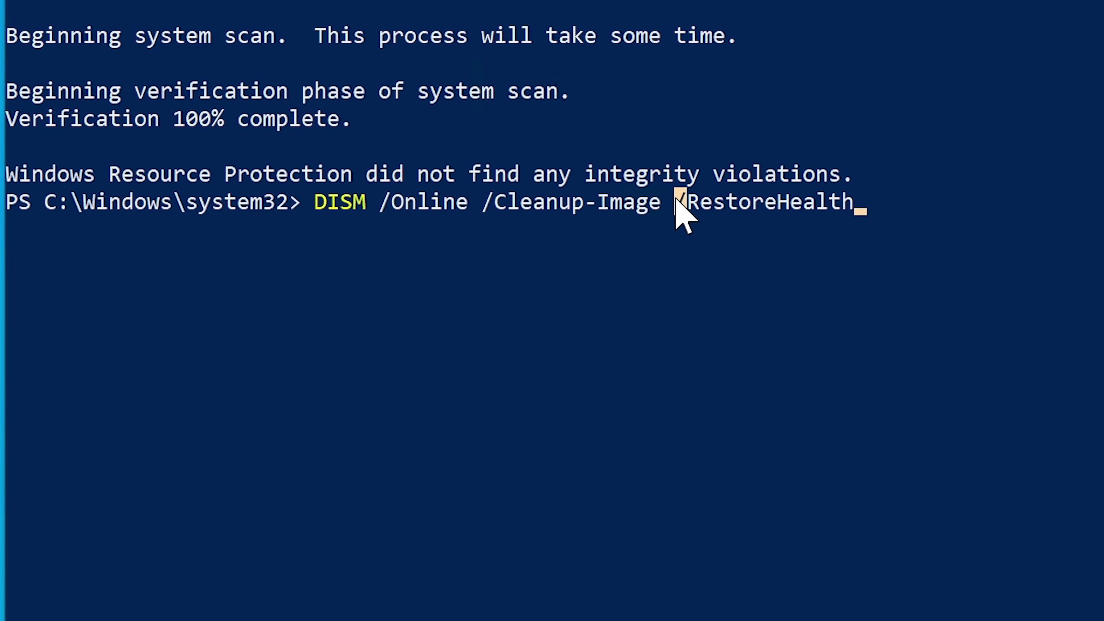
drag(677, 196, 864, 204)
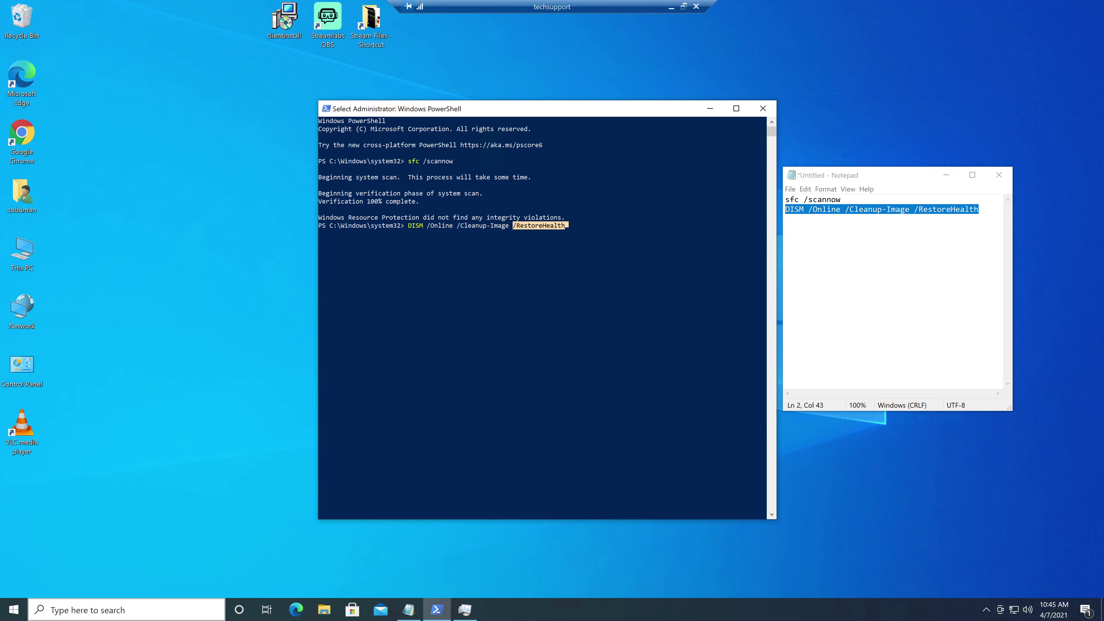
- Test that the Start menu and Windows Search open, close them, and return to the PowerShell window
key(super)
key(super+s)
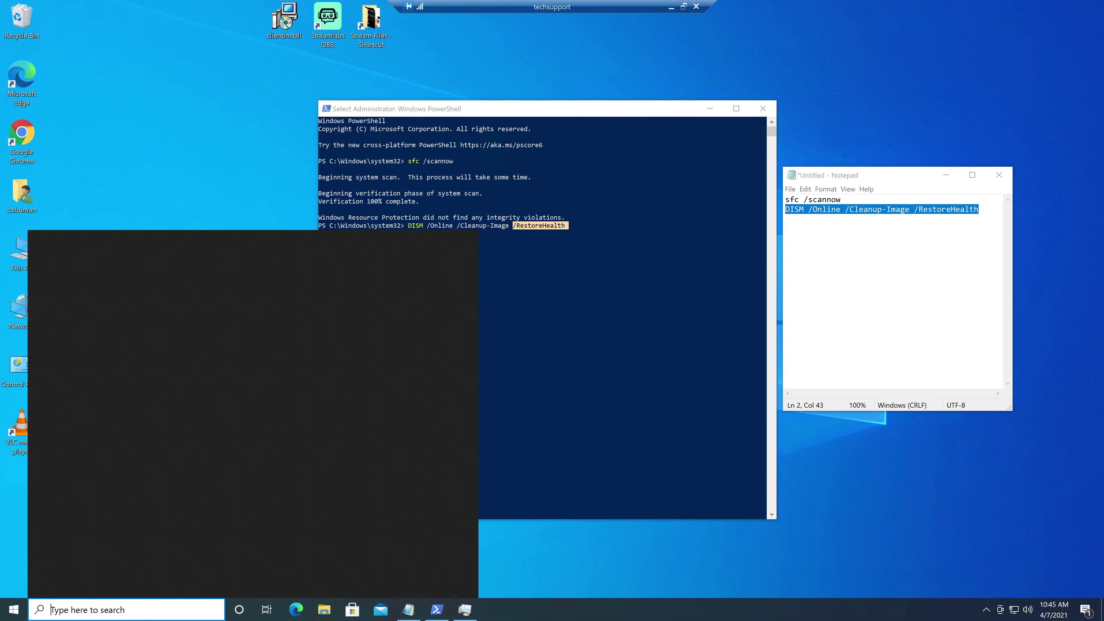
key(Escape)
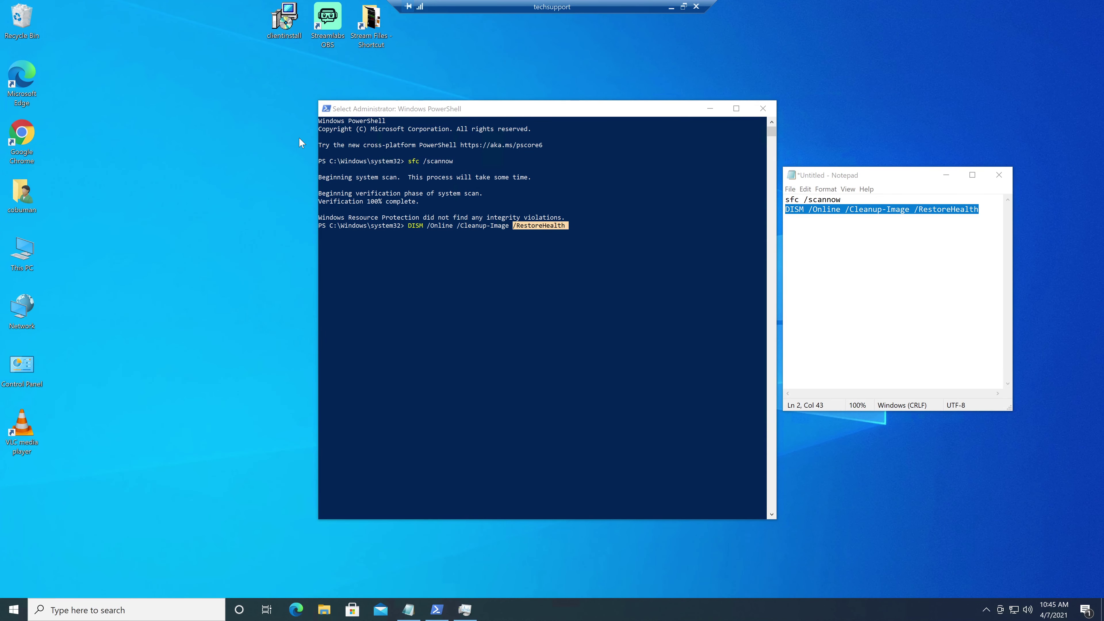
click(587, 105)
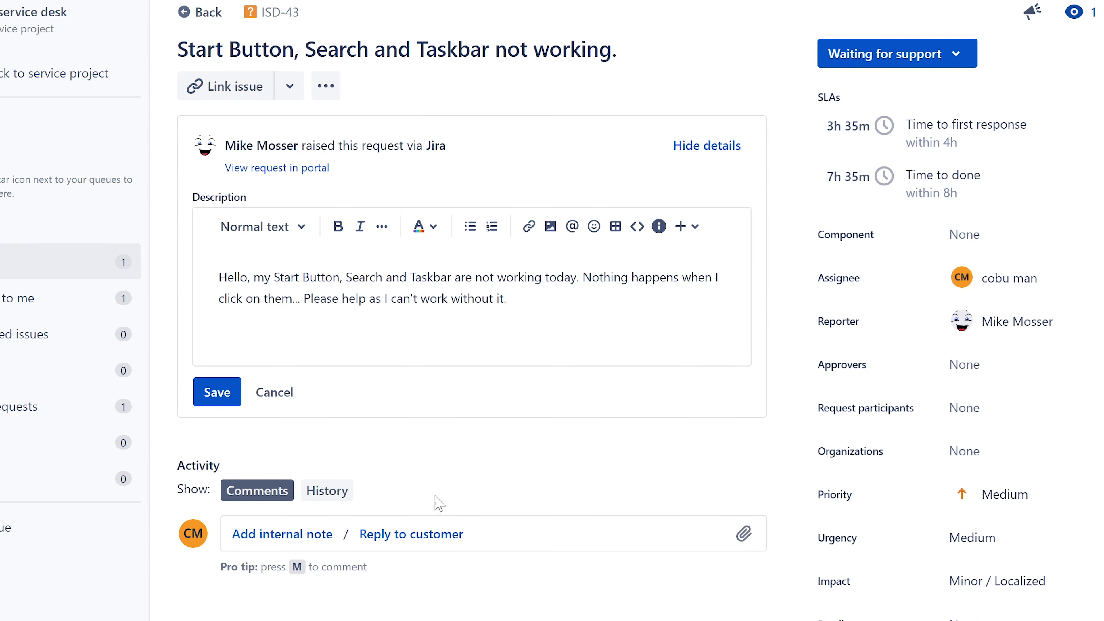
- In Jira, reply to the customer "I have repaired search functions on the user's computer." signed with the technician's first name, and set the ticket to Completed
click(407, 536)
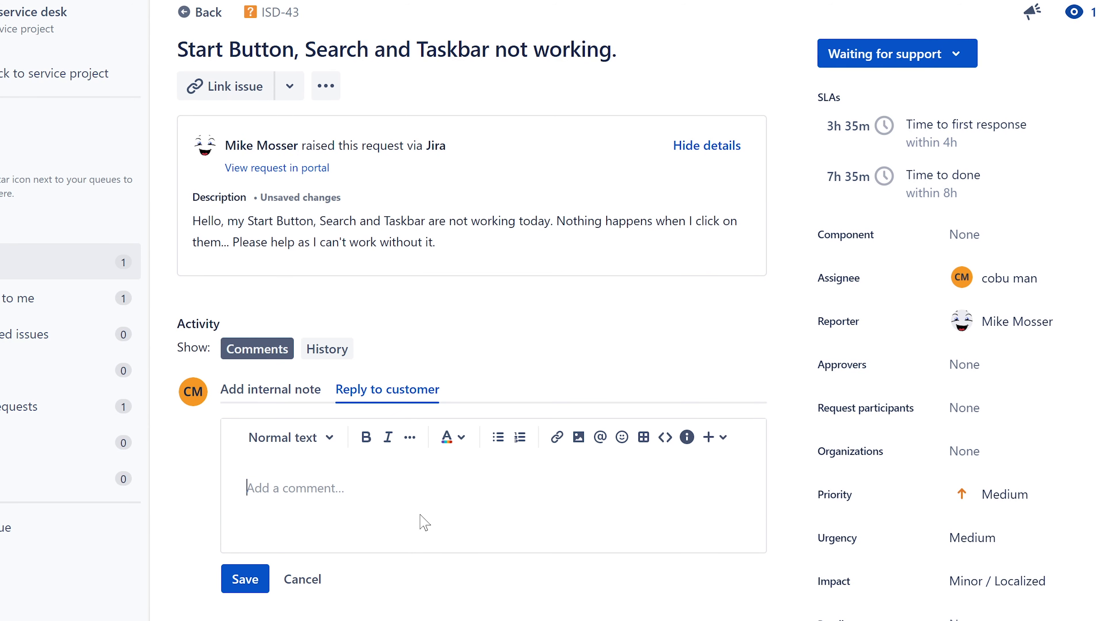
text(I have r)
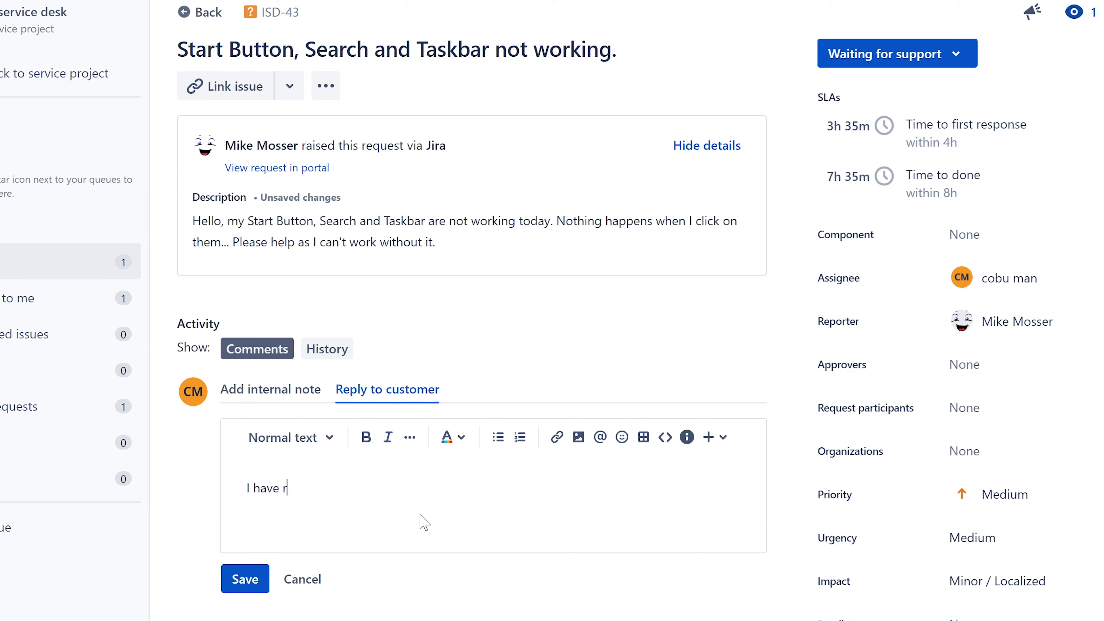
text(epaired search functions on )
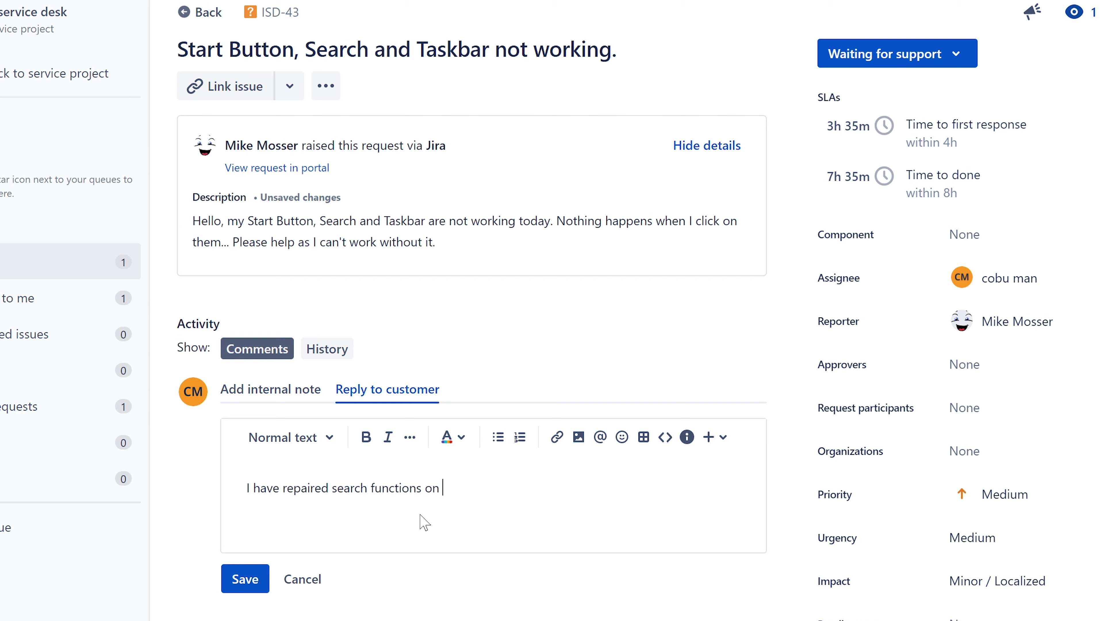
text(the user's computer)
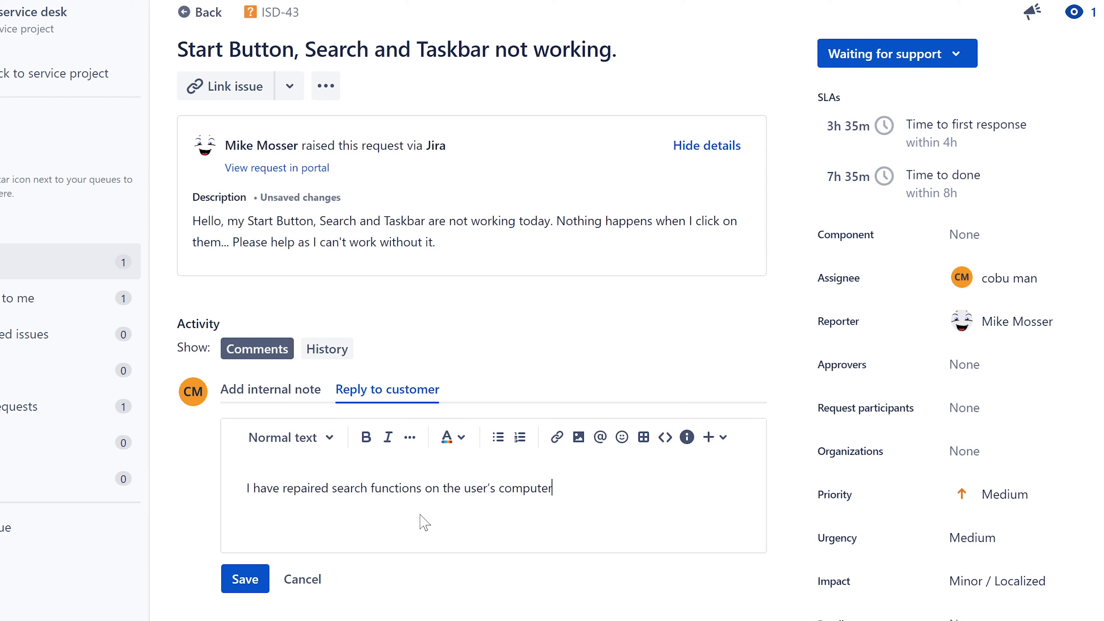
text(. Ervin)
click(251, 586)
click(913, 63)
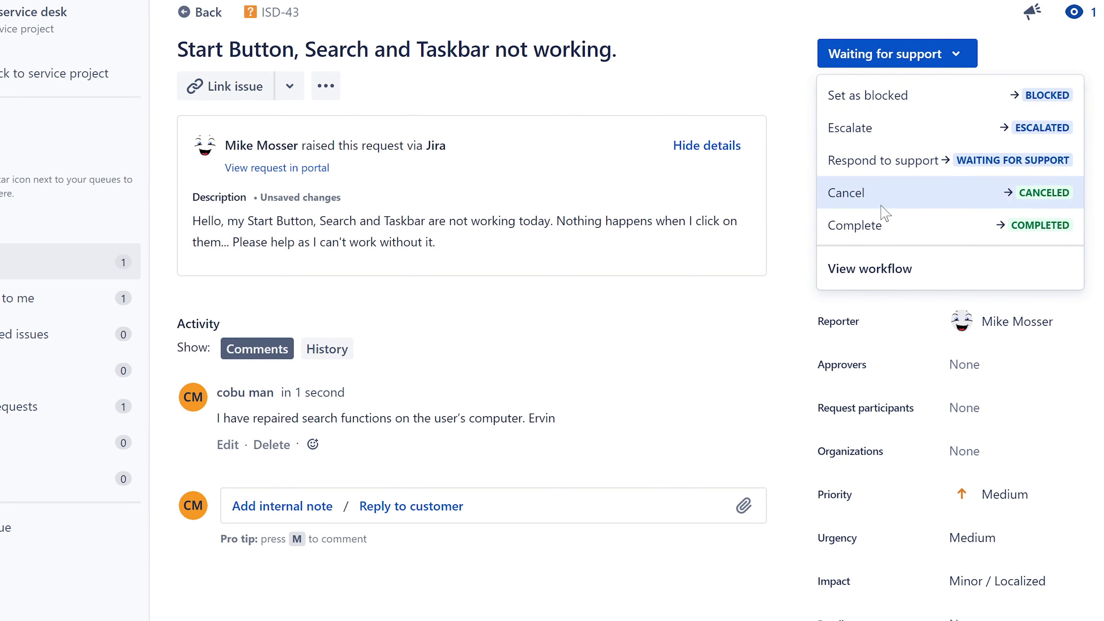
click(879, 229)
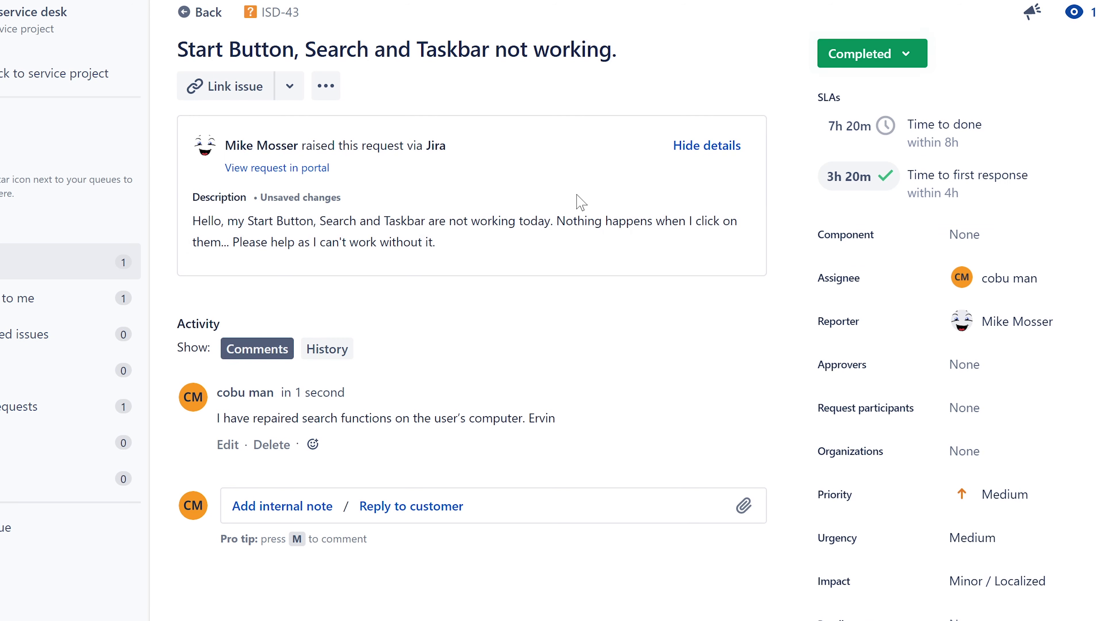